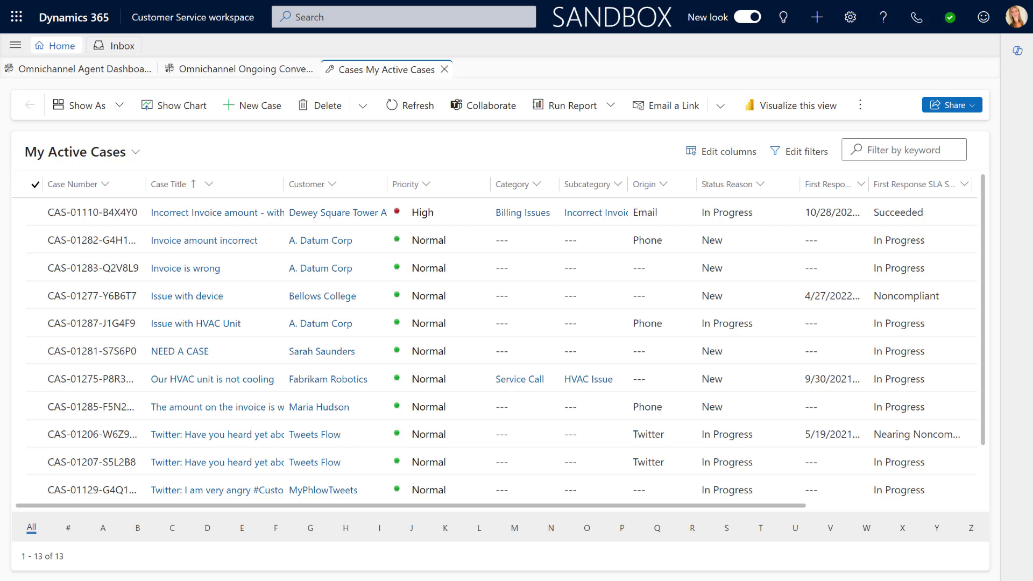
Step: Open the case titled NEED A CASE and limit its expanded time tracking widget to My Time
click(168, 349)
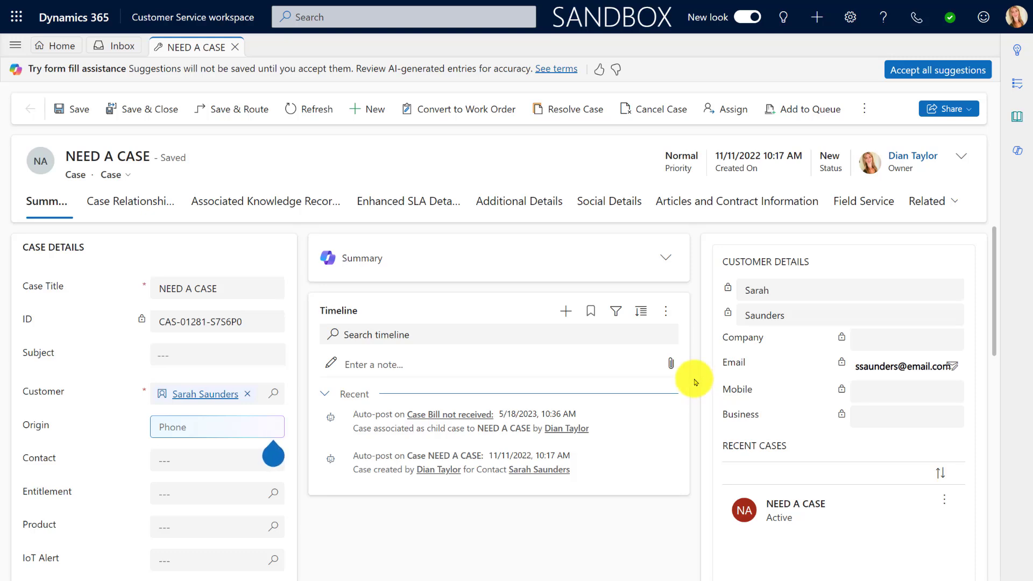
scroll(695, 382, down, 5)
scroll(694, 382, up, 5)
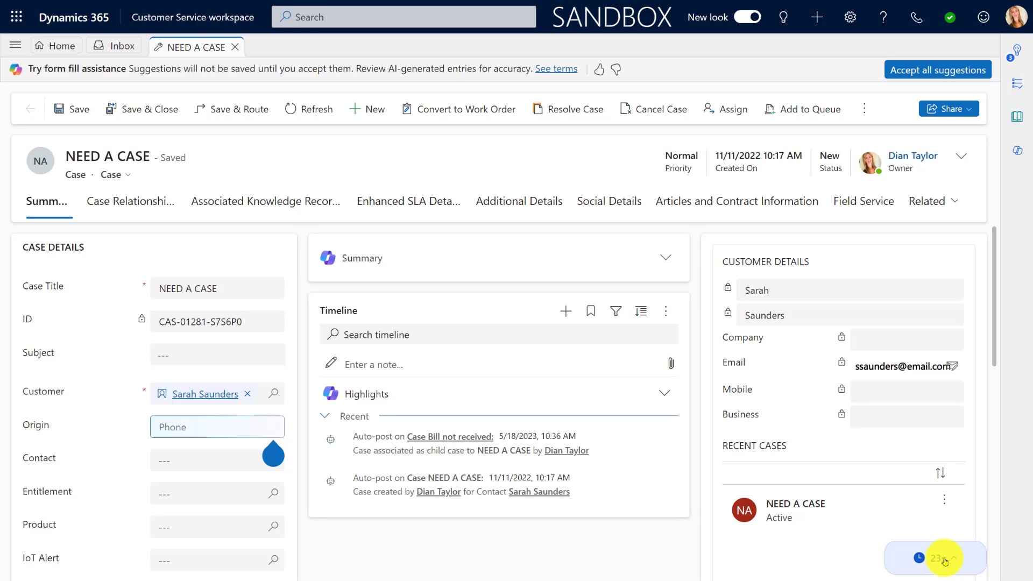
click(945, 559)
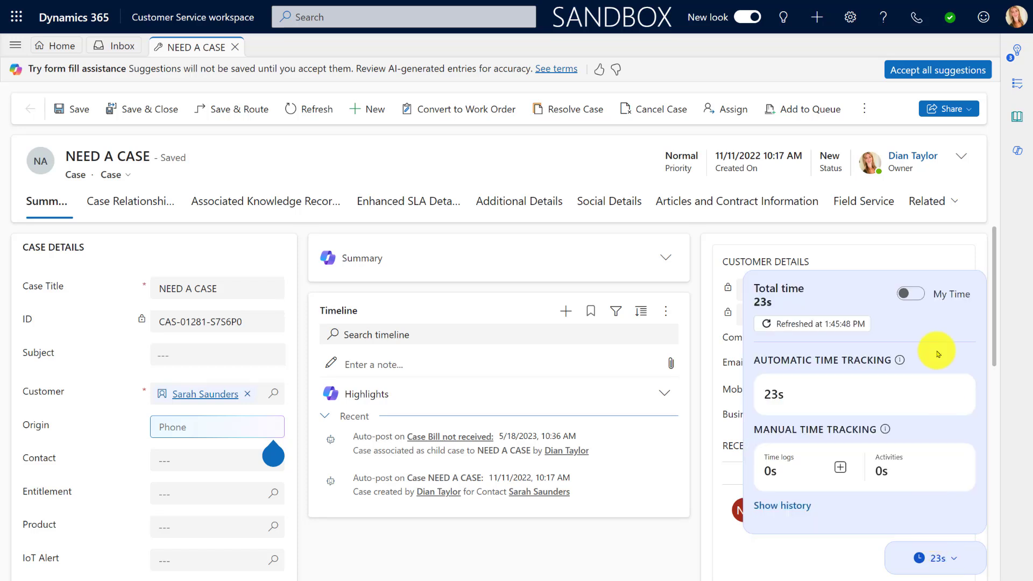
click(917, 294)
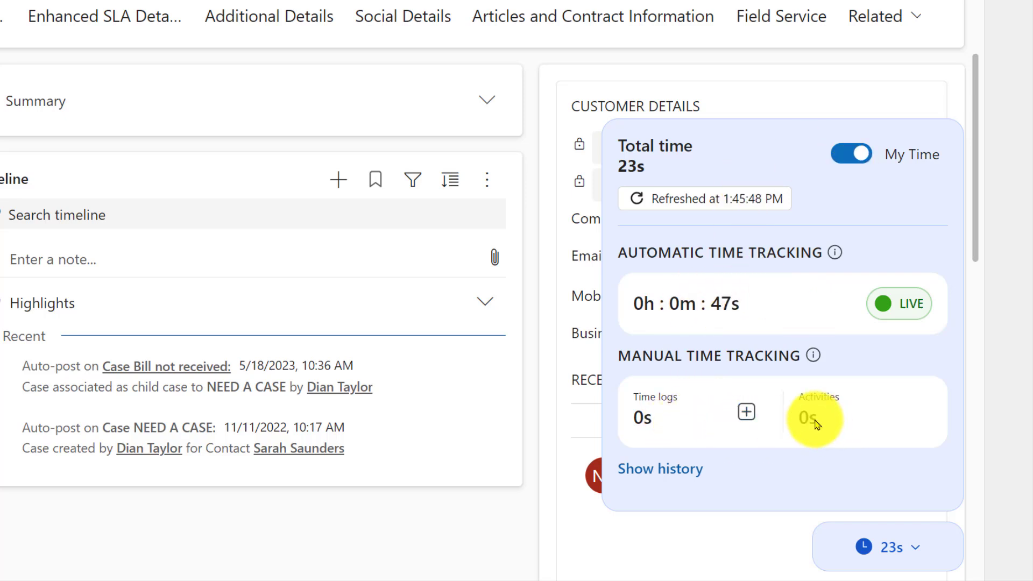
Step: Examine the date, duration and reason fields for adding a manual time log, and return to the time summary without saving
click(746, 412)
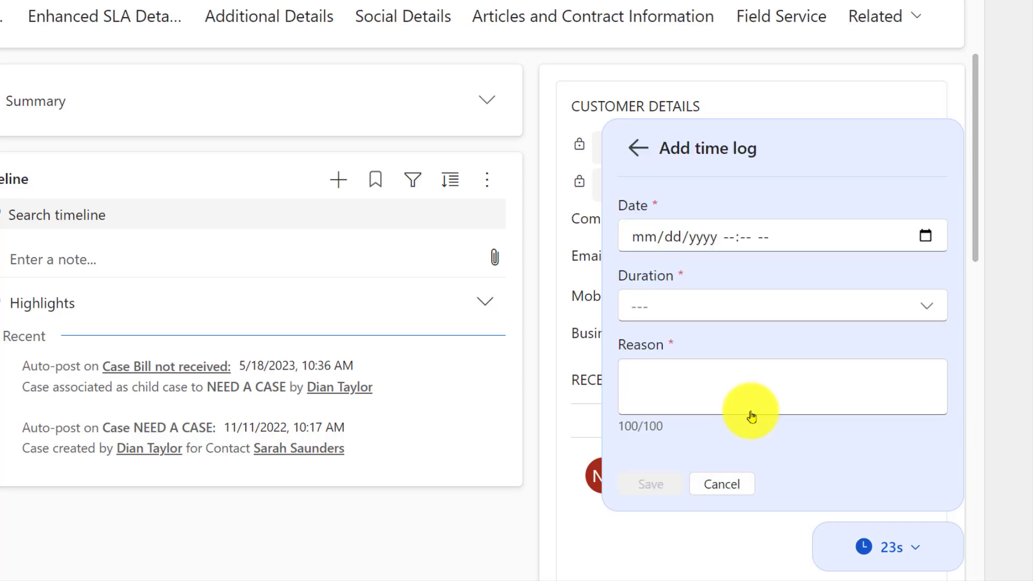
click(924, 236)
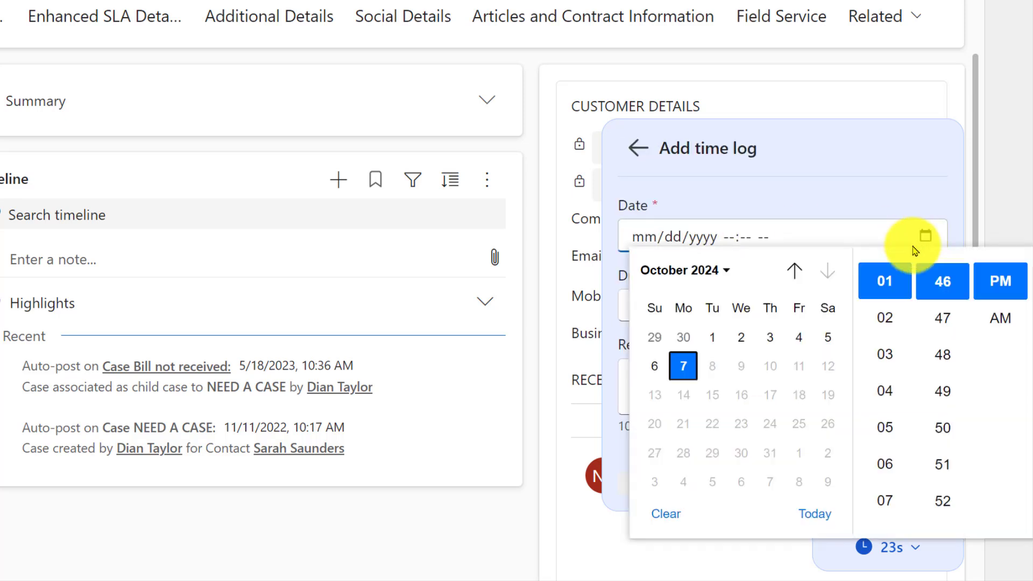
click(791, 194)
click(656, 301)
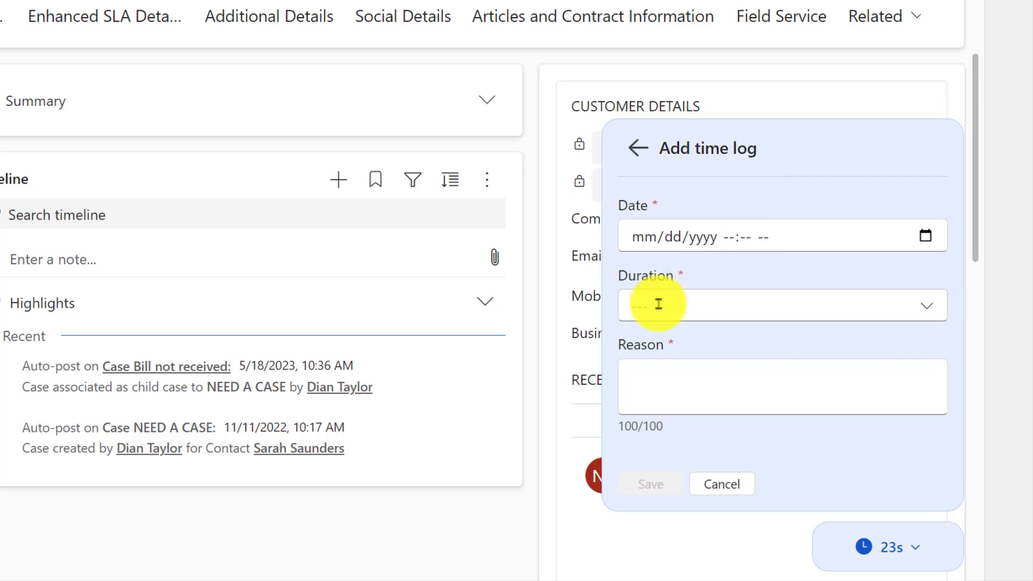
click(855, 171)
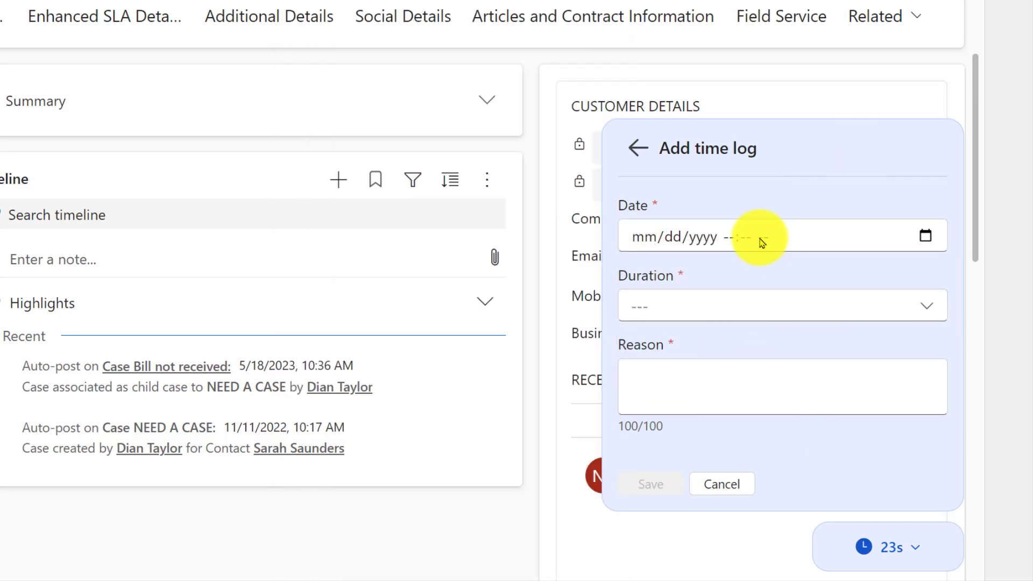
click(637, 148)
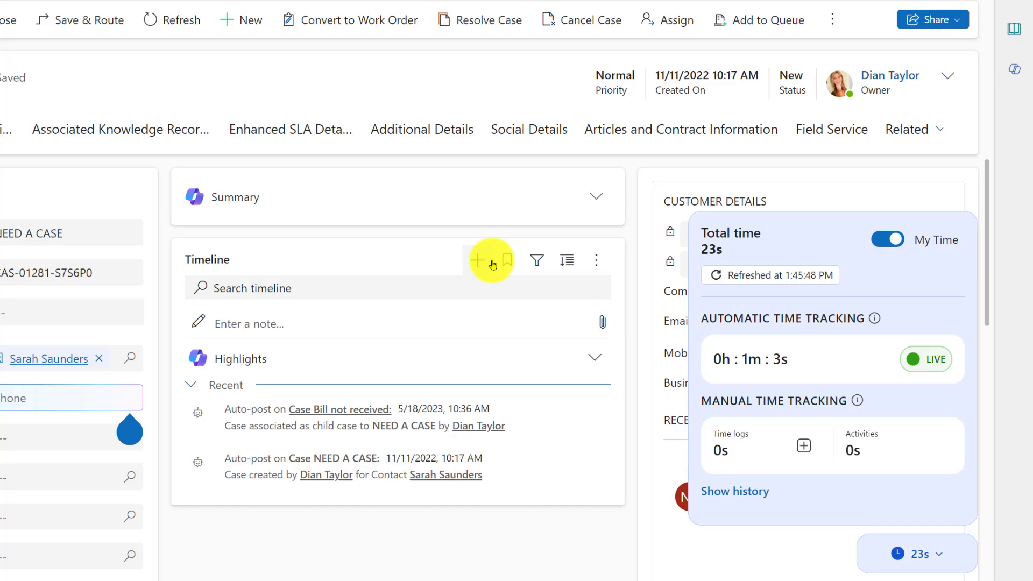
Step: Add a task with the subject "A task" to the case timeline and save it
click(338, 179)
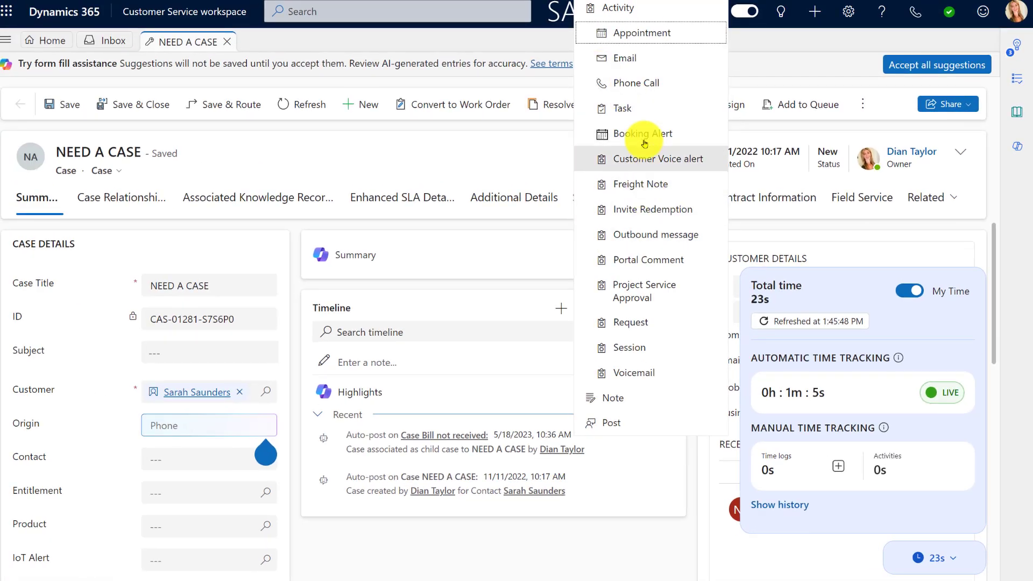
click(626, 108)
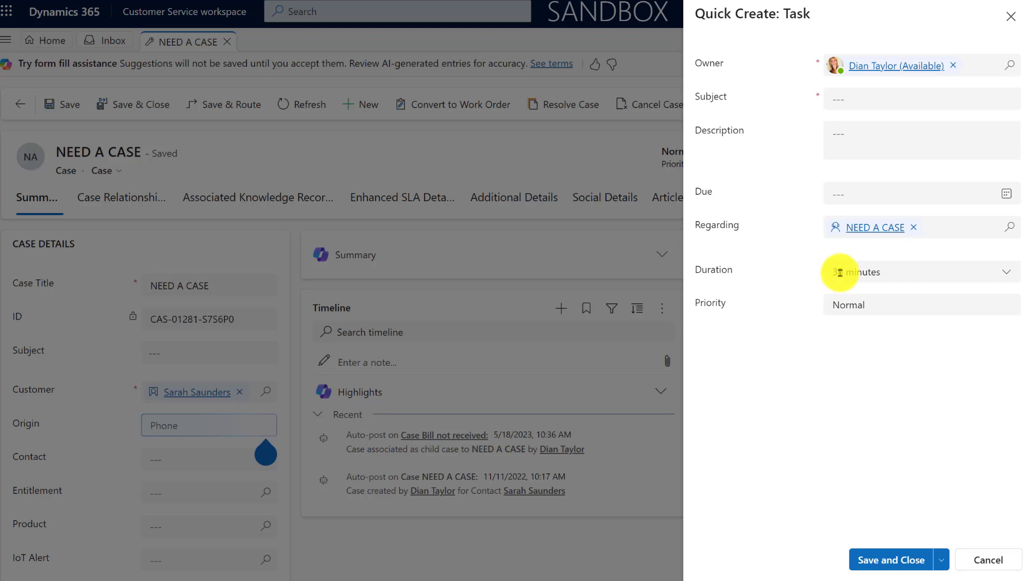
drag(853, 272, 825, 270)
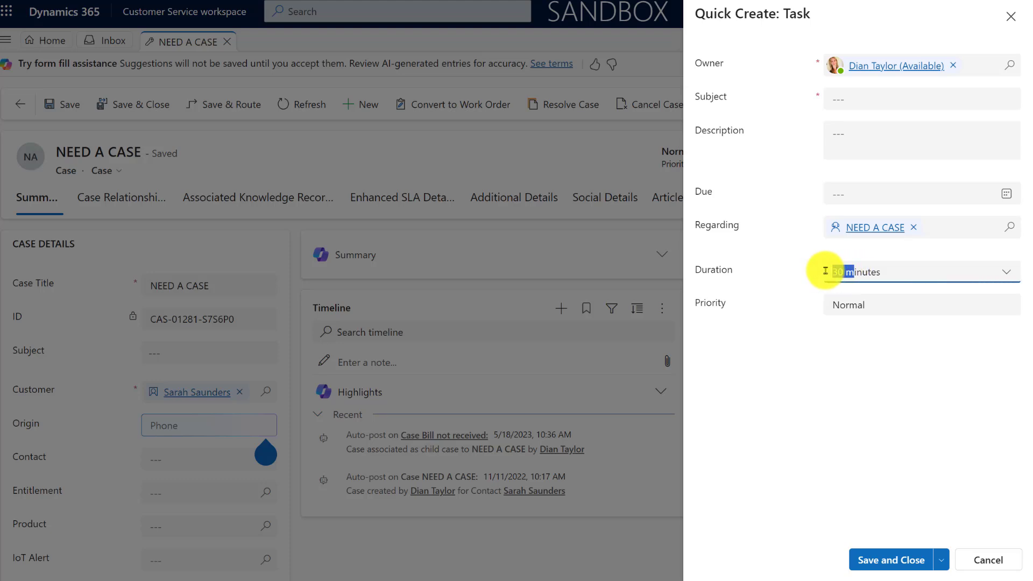
click(761, 267)
click(863, 96)
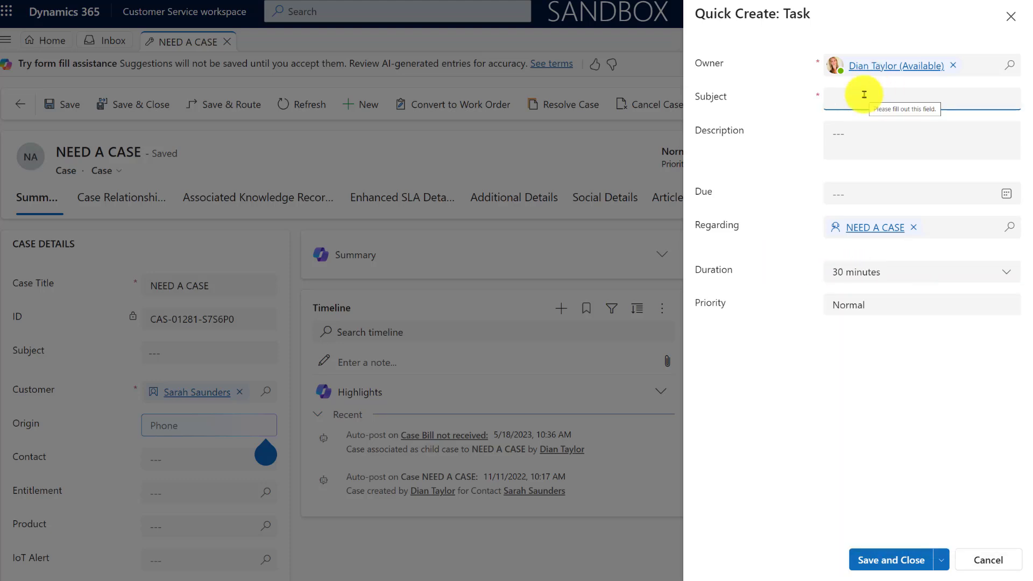
text(A task)
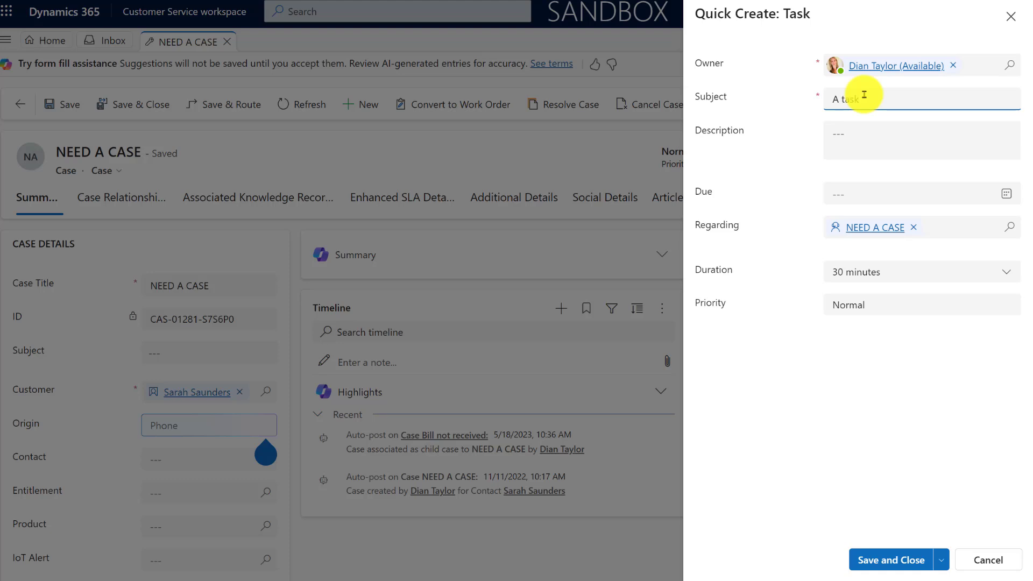
click(888, 559)
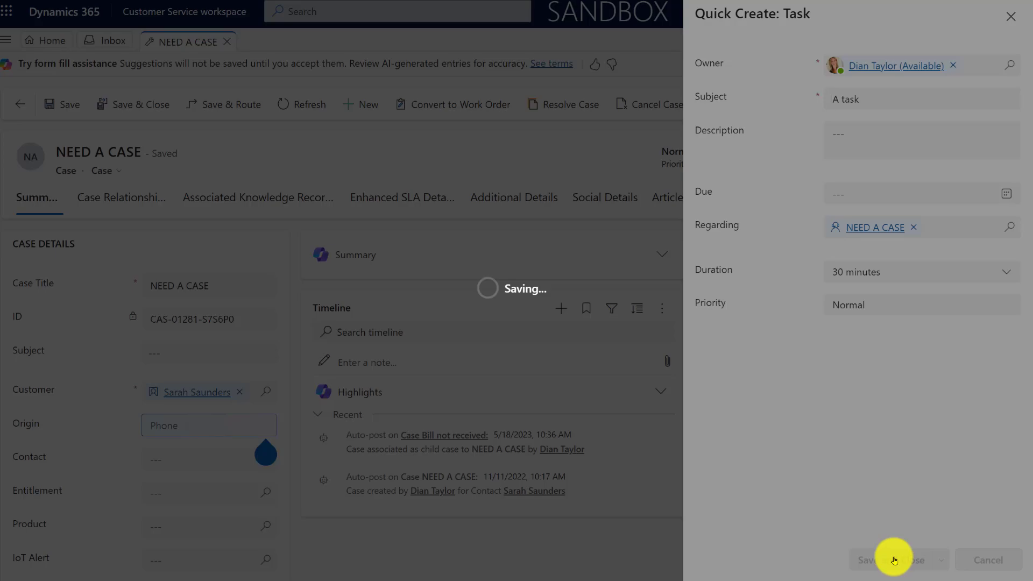
mouse_move(893, 560)
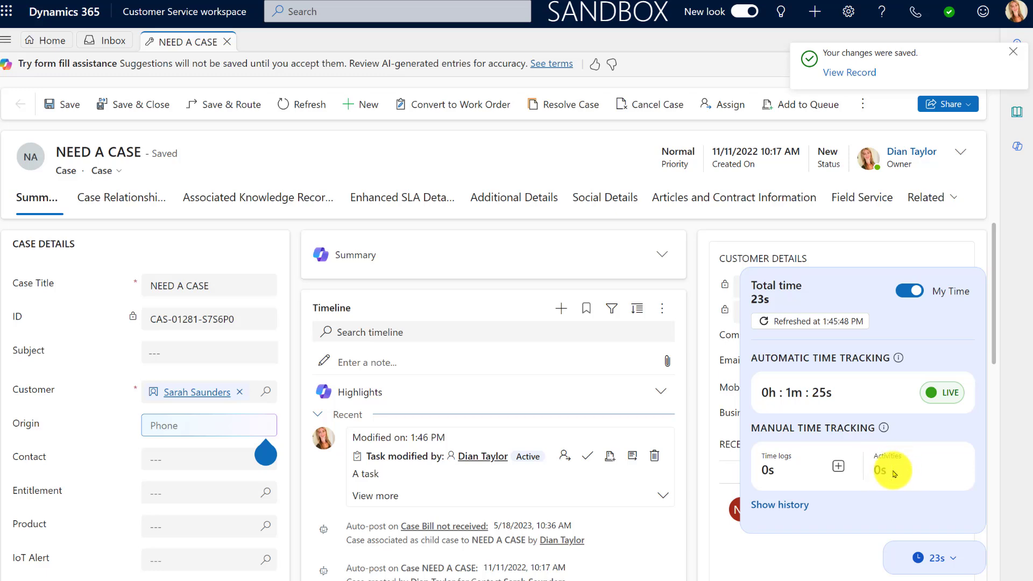
Step: Close the new timeline task with the state Completed and refresh the case
scroll(549, 481, down, 4)
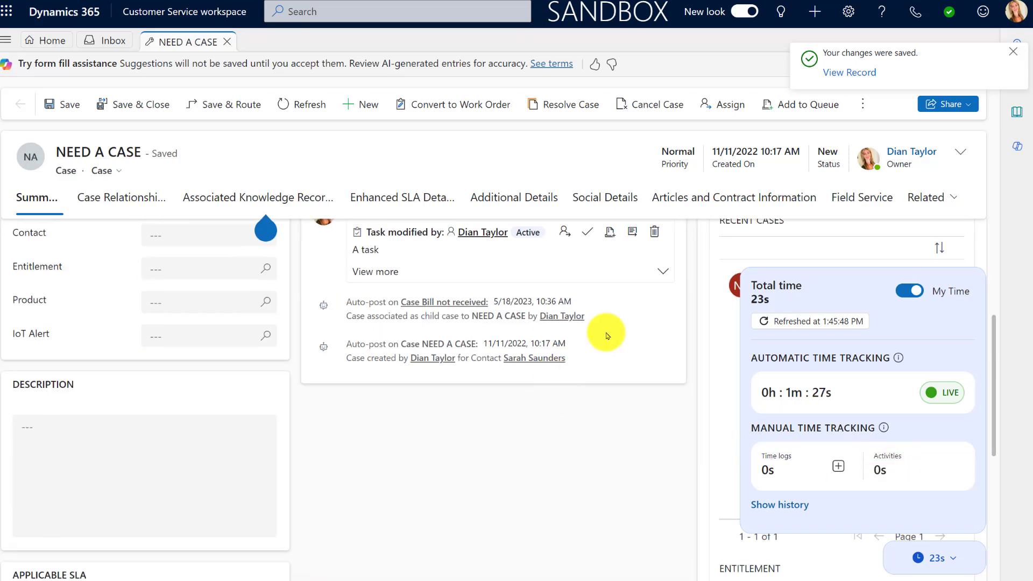
click(590, 237)
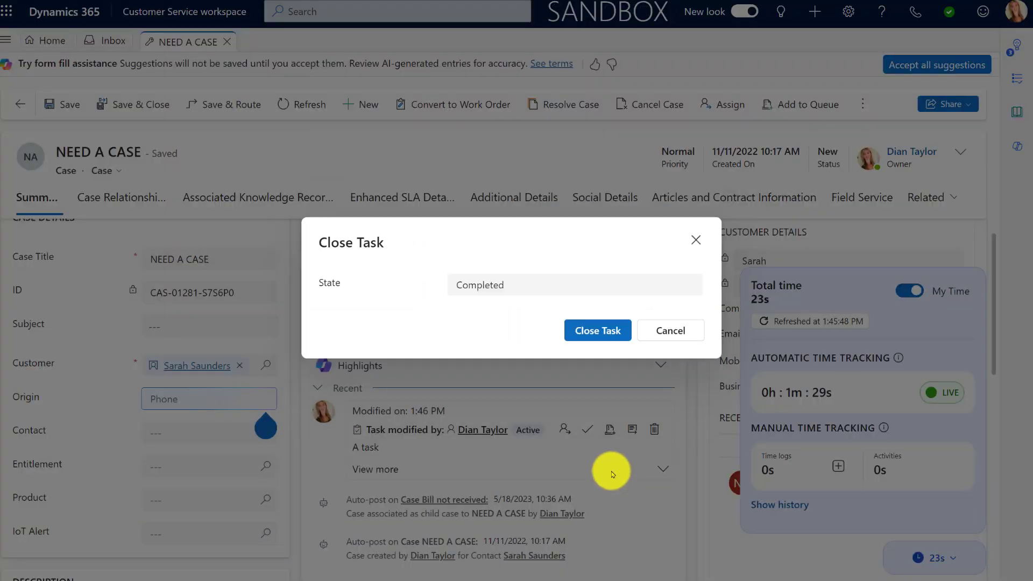
click(589, 343)
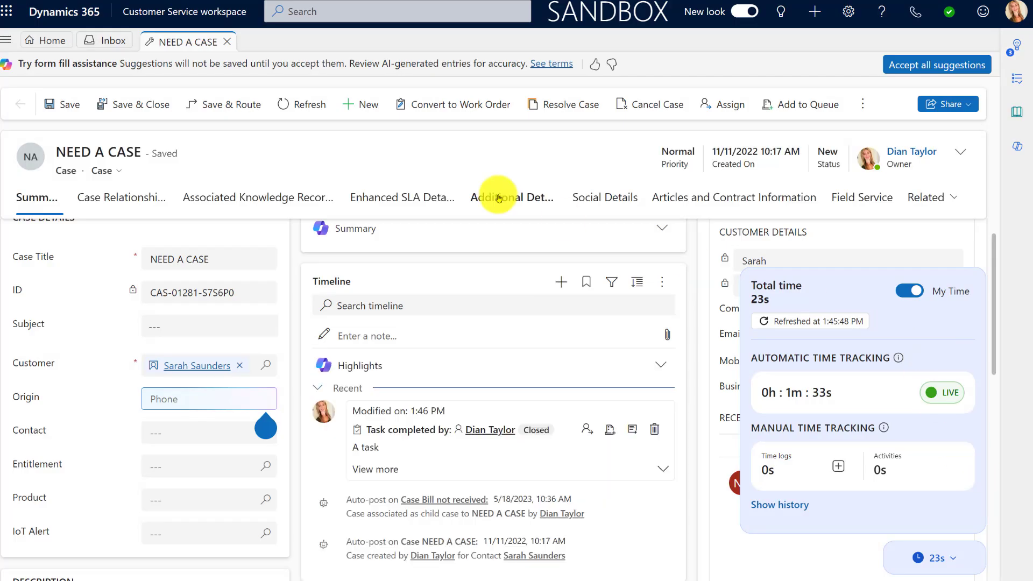
click(307, 106)
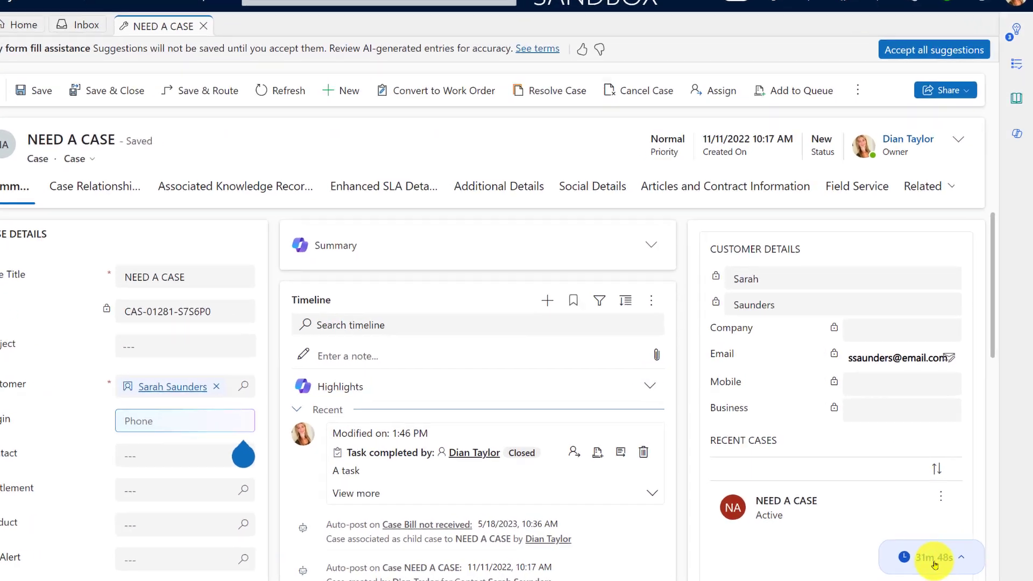
Step: Review My Time in the time tracking widget, going through the automatic time, time log and activity history, and expand the 10/7/2024 activities
click(934, 563)
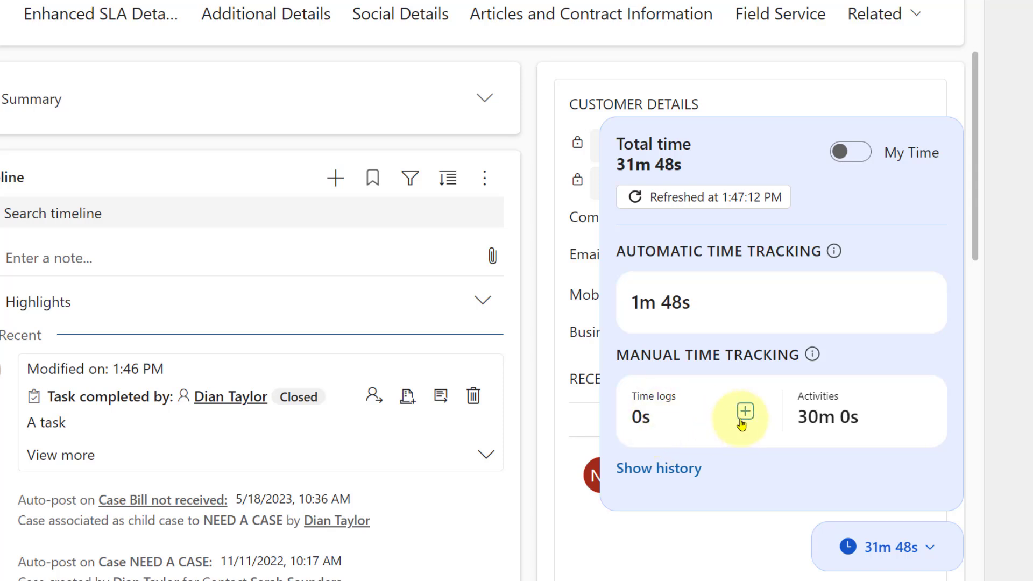
click(855, 153)
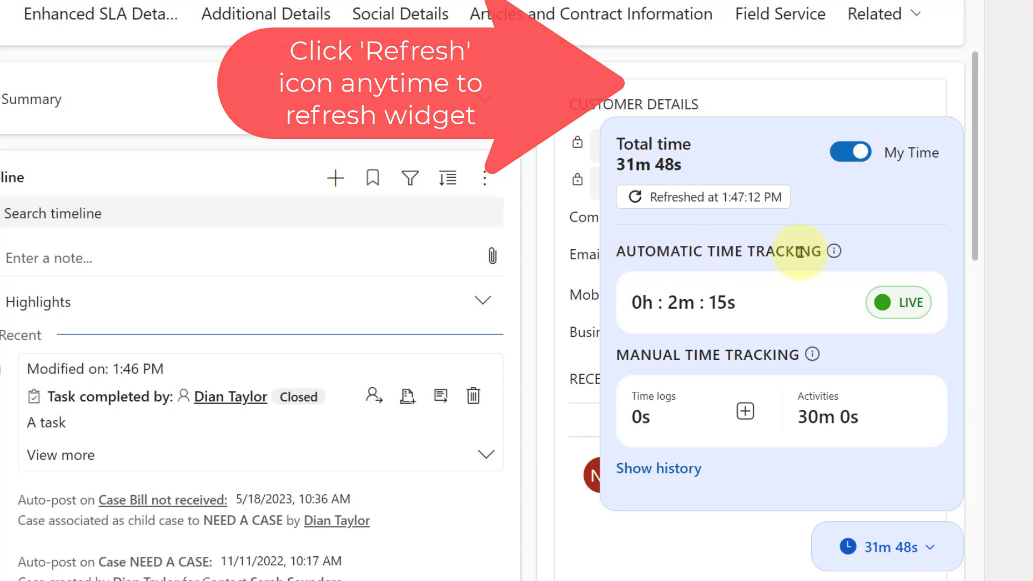
click(668, 471)
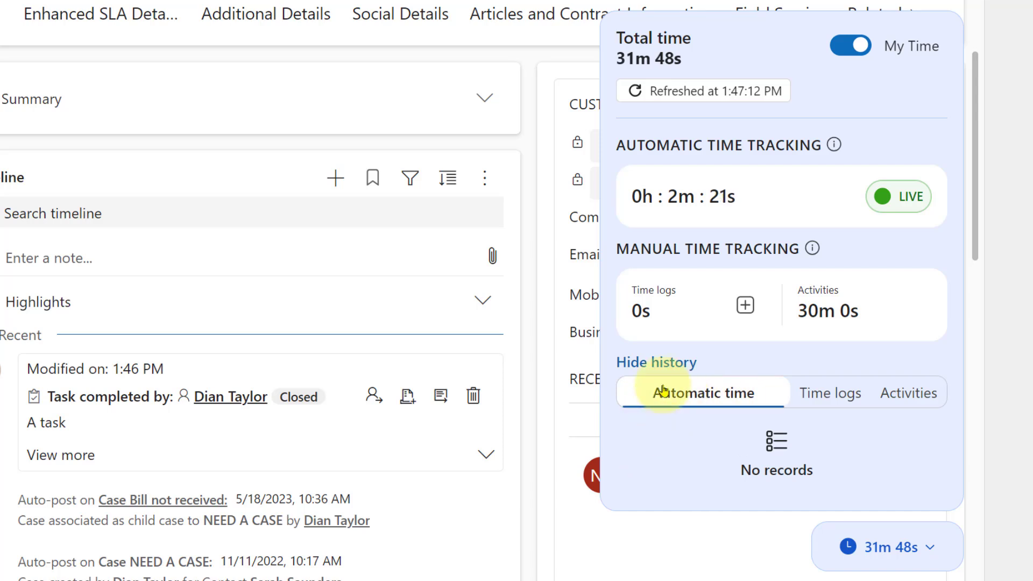
click(814, 401)
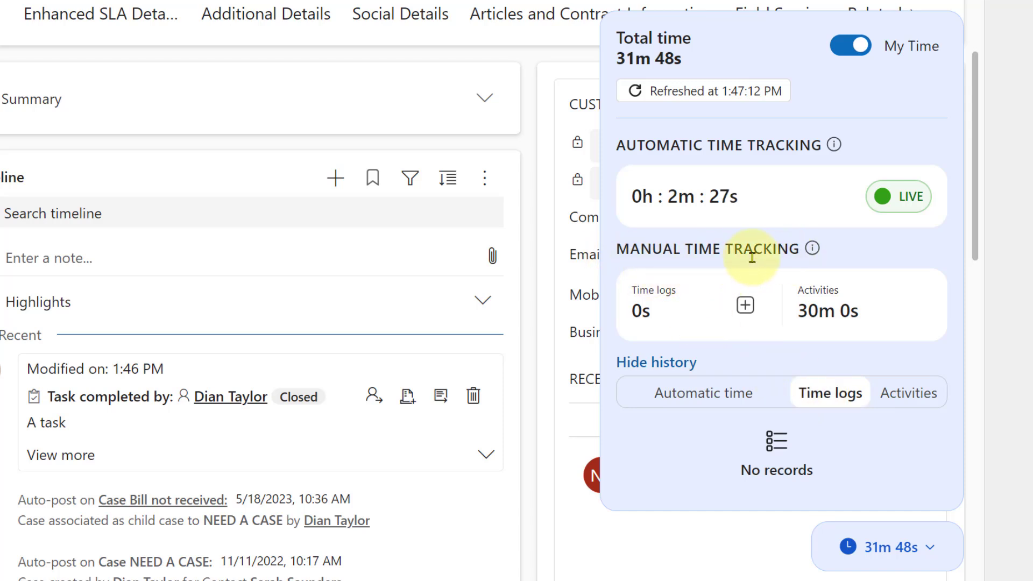
click(913, 407)
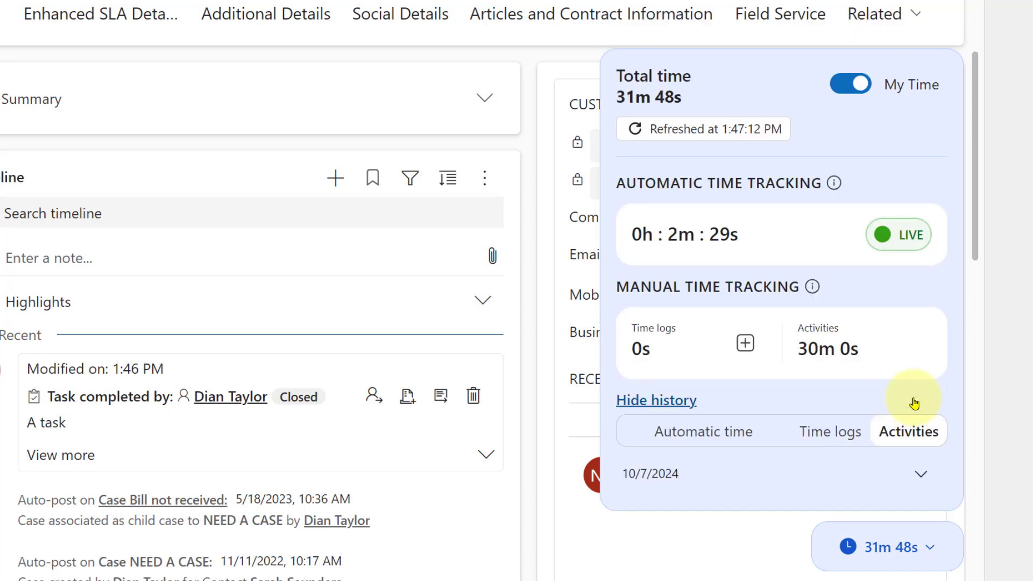
click(913, 473)
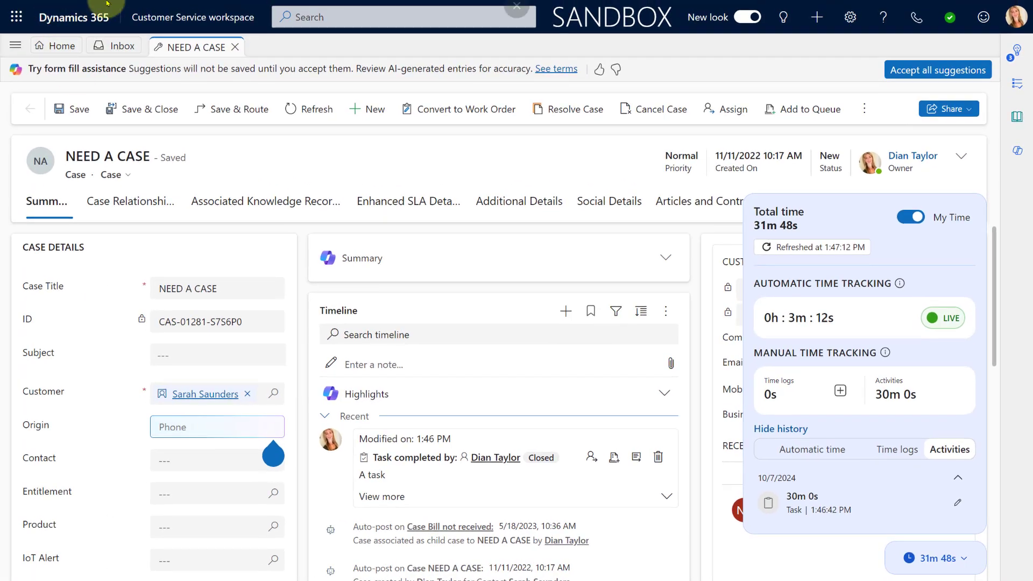
Step: Switch to the Customer Service admin center and open the Case handling time (preview) configuration in the customer support case settings
click(167, 17)
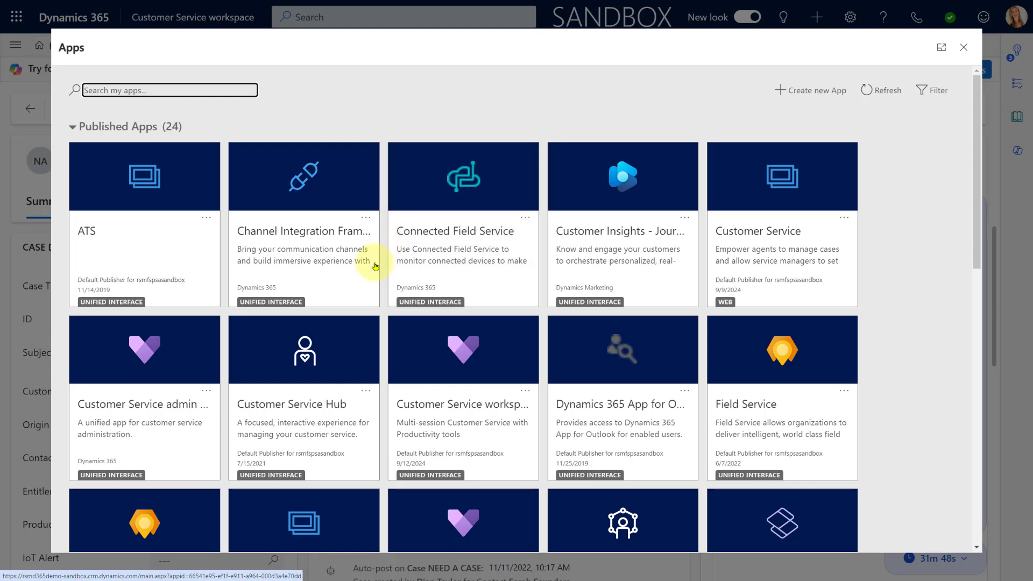
click(132, 417)
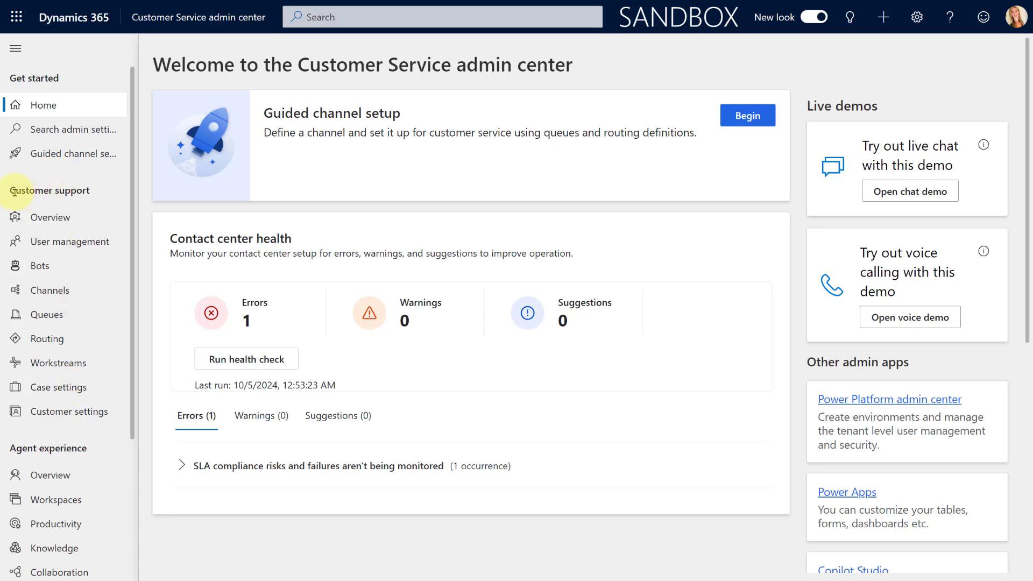
drag(7, 192, 106, 203)
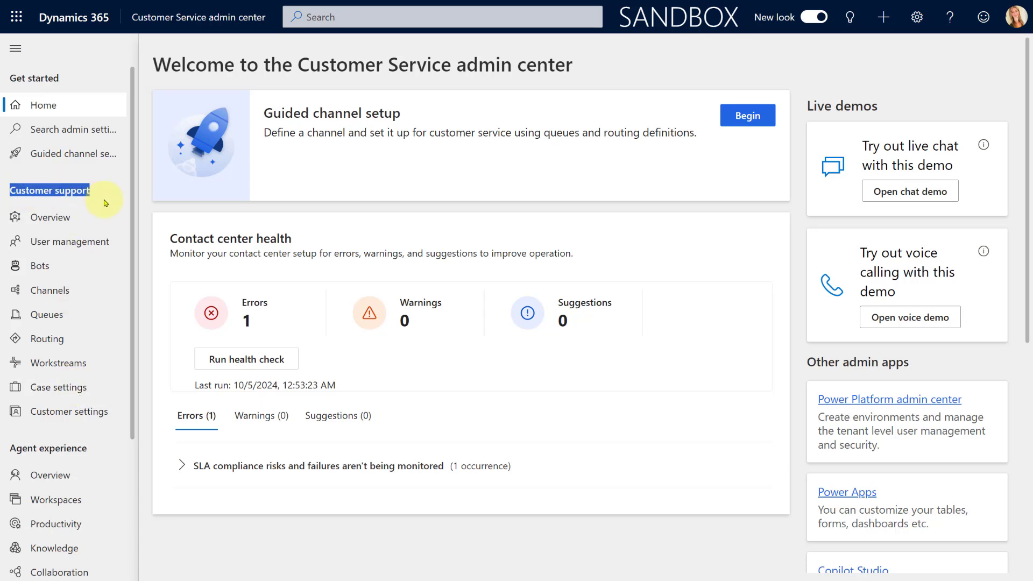
click(76, 386)
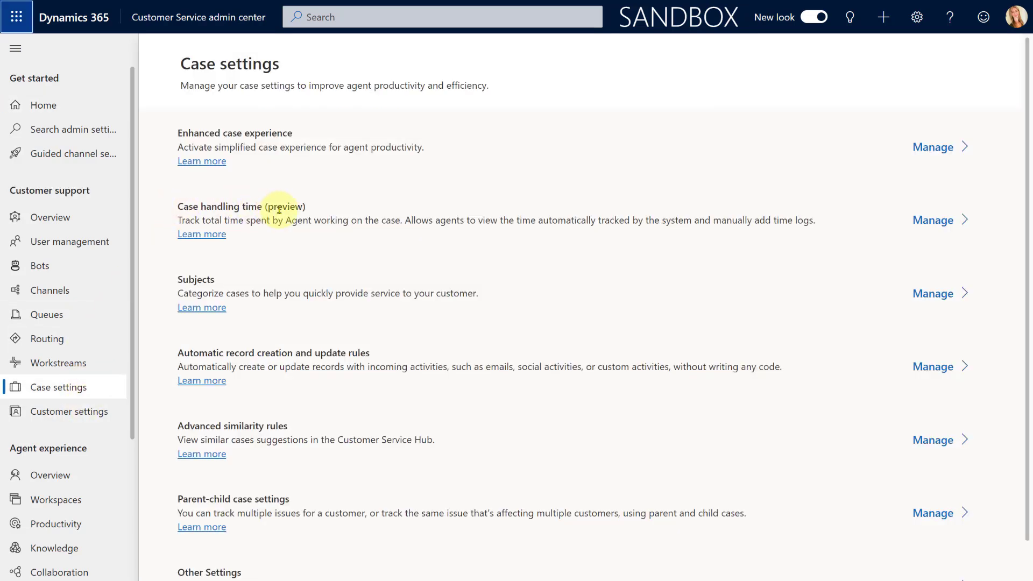
click(916, 220)
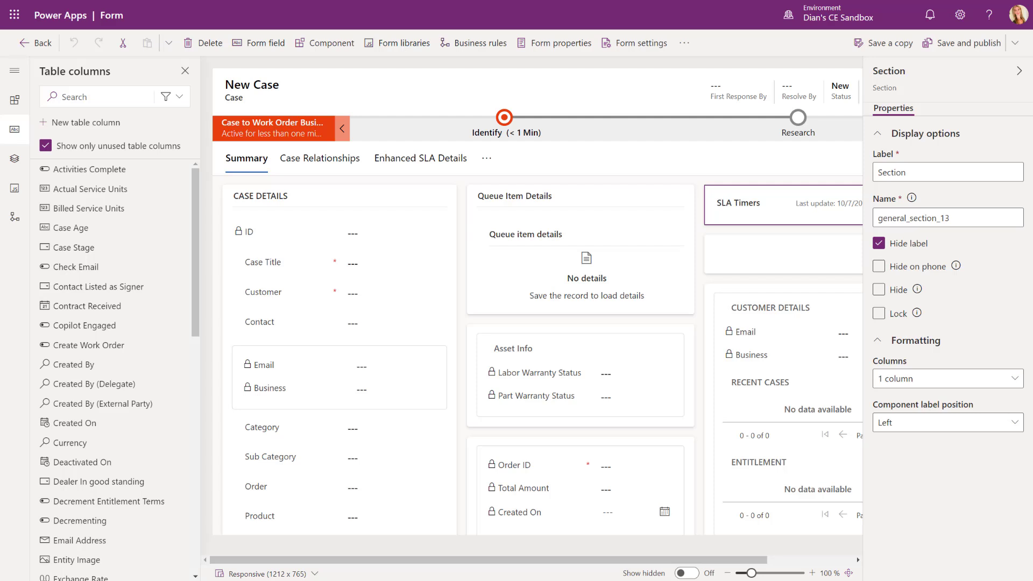
Step: Delete the existing Case Handling time subgrid from the case form's Summary tab
scroll(818, 350, down, 3)
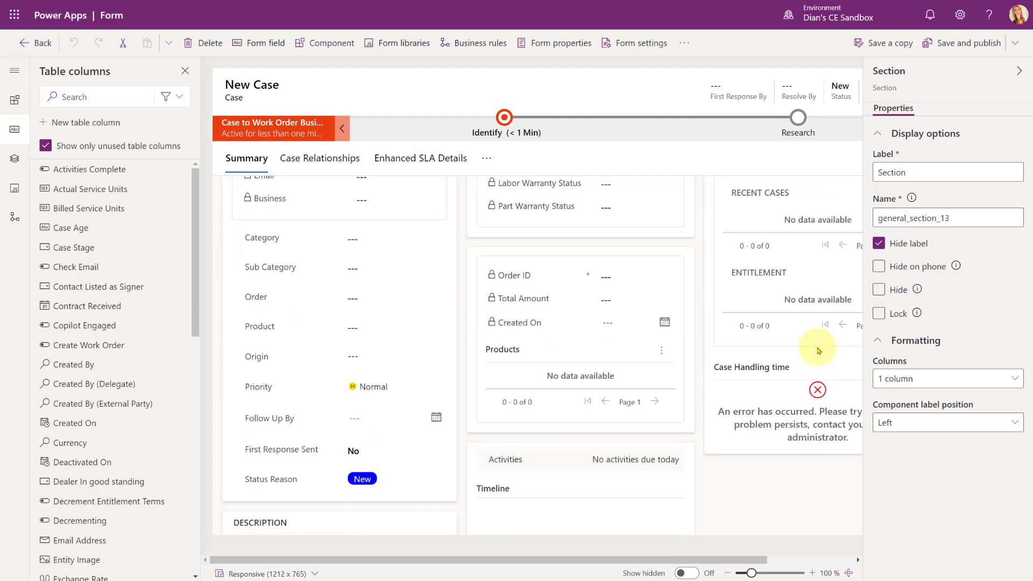
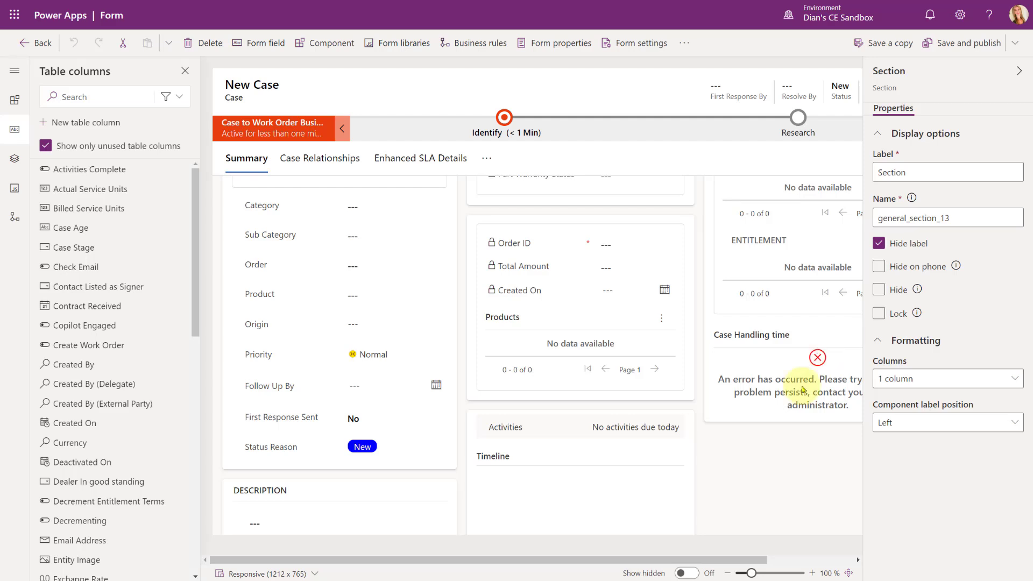
click(724, 343)
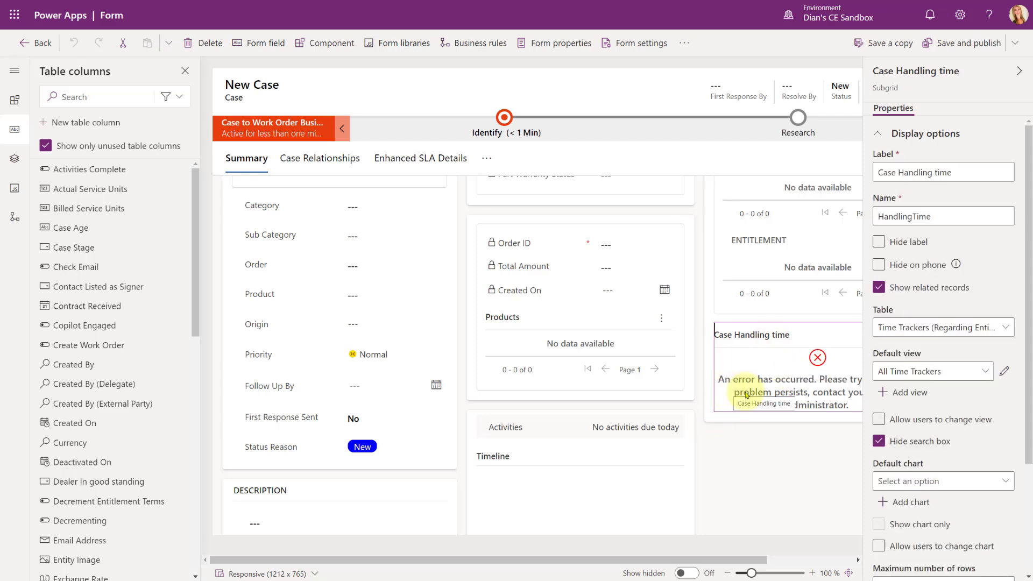
scroll(977, 492, down, 3)
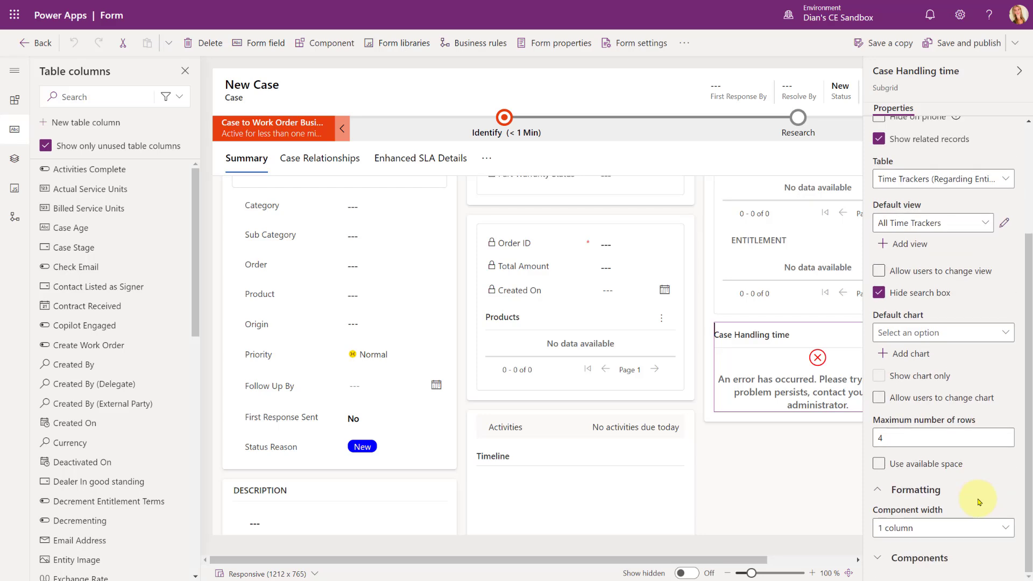
click(205, 41)
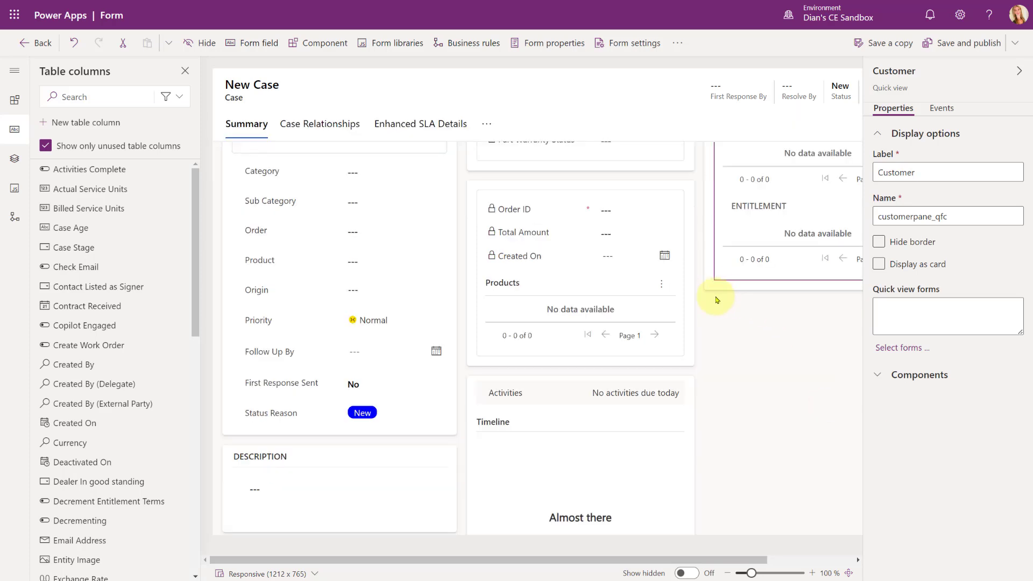
Step: Add a 1-column section below the CUSTOMER DETAILS section of the case form
click(726, 290)
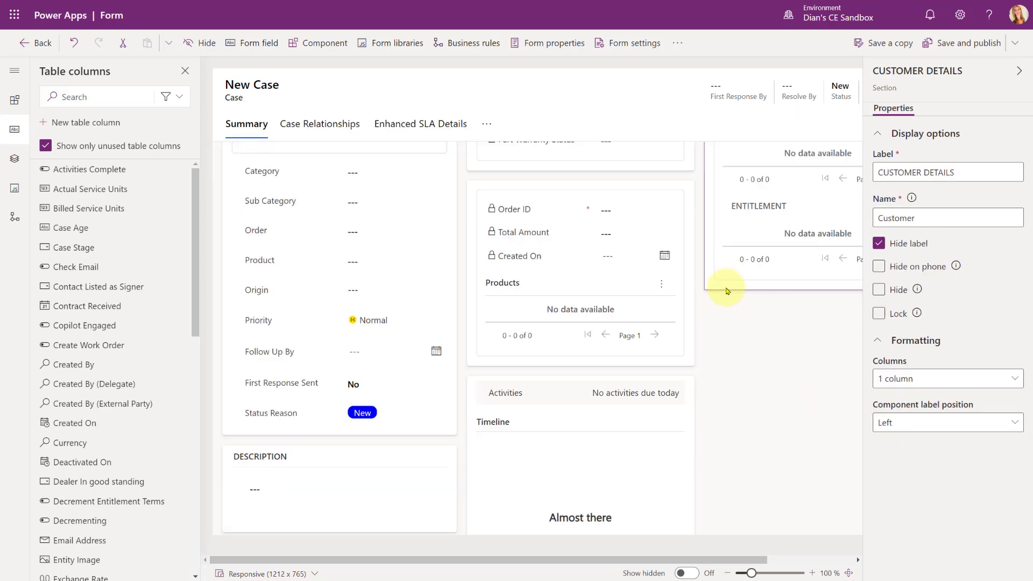
click(14, 100)
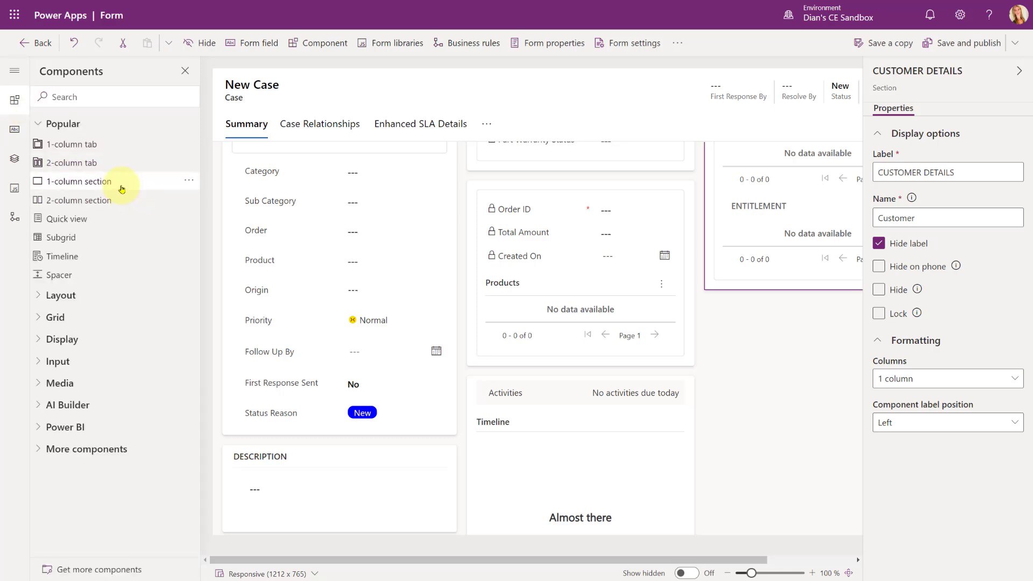
click(122, 189)
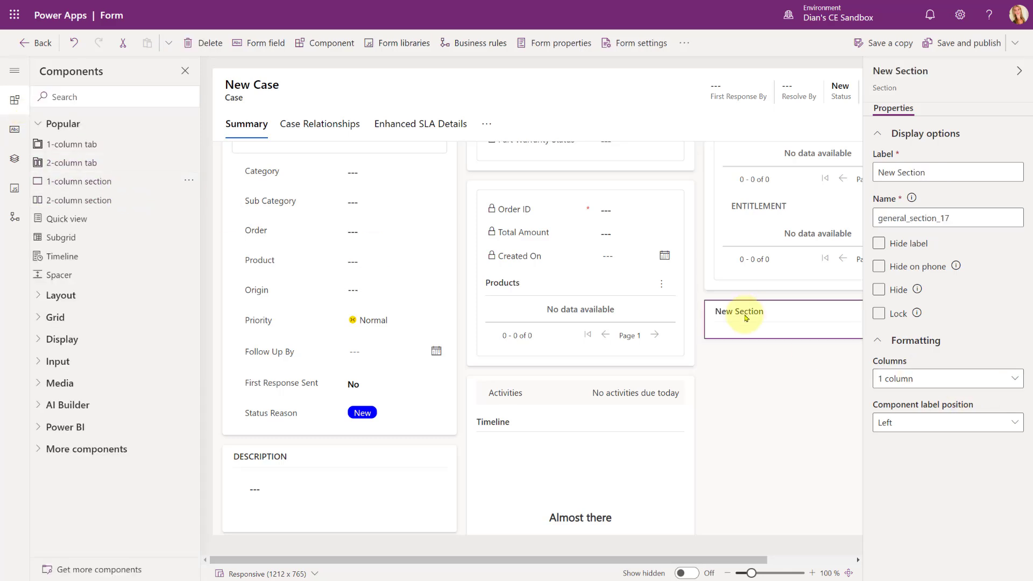
Step: Add a subgrid of related records to the new section, using the Time Trackers (Regarding Entity) table and the All Time Trackers view
click(68, 239)
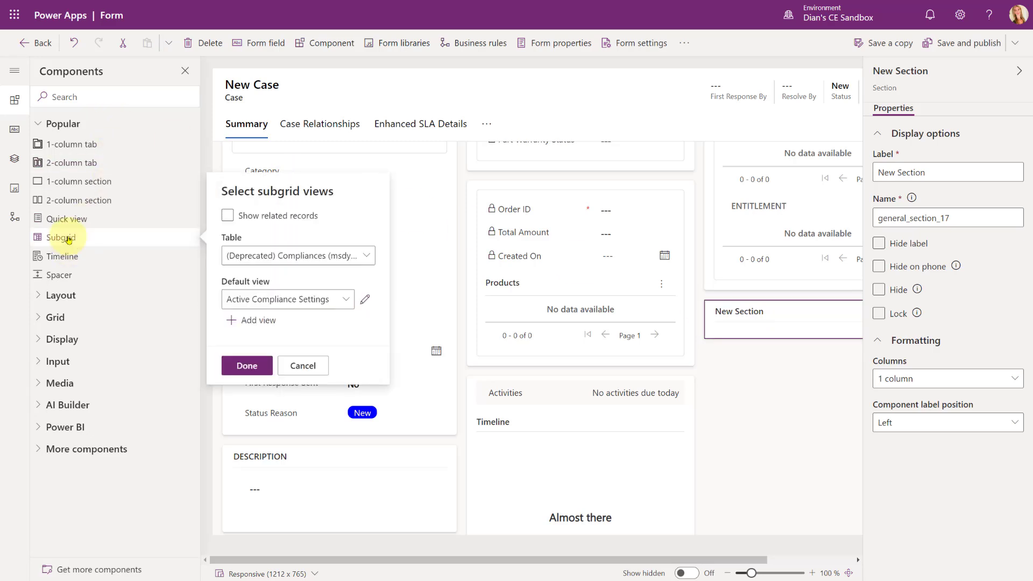
click(241, 218)
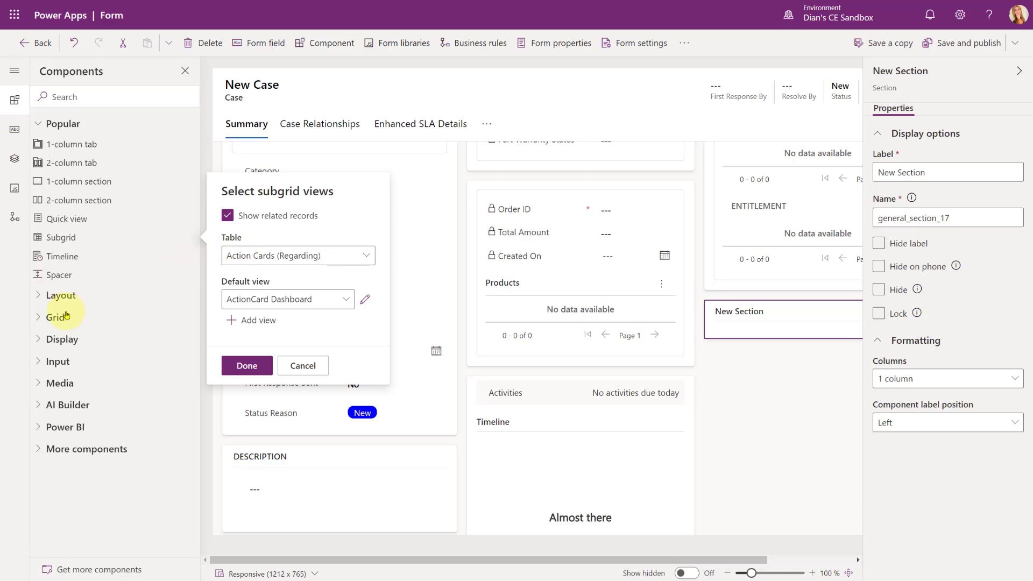
click(333, 254)
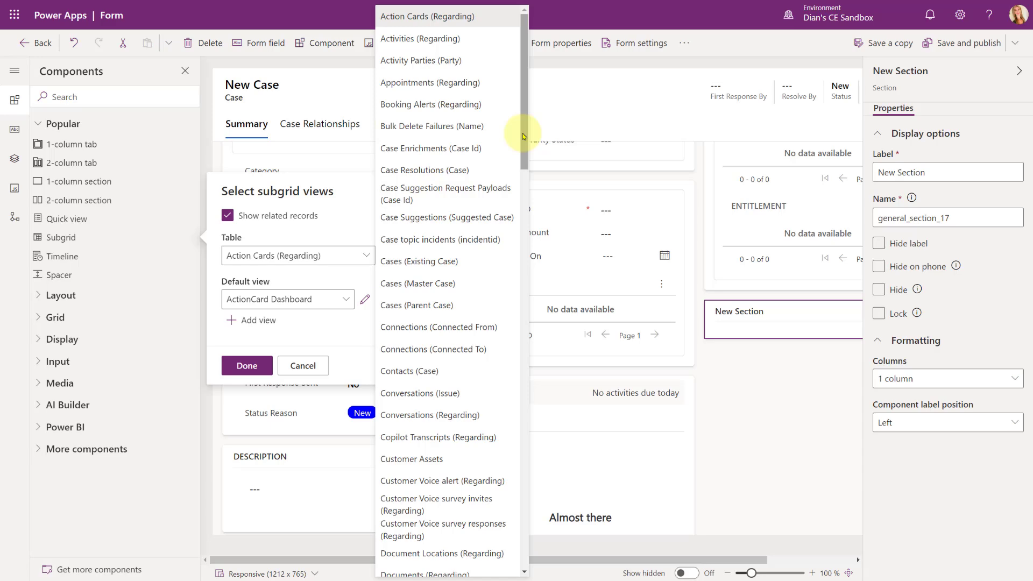
drag(524, 136, 530, 546)
click(437, 496)
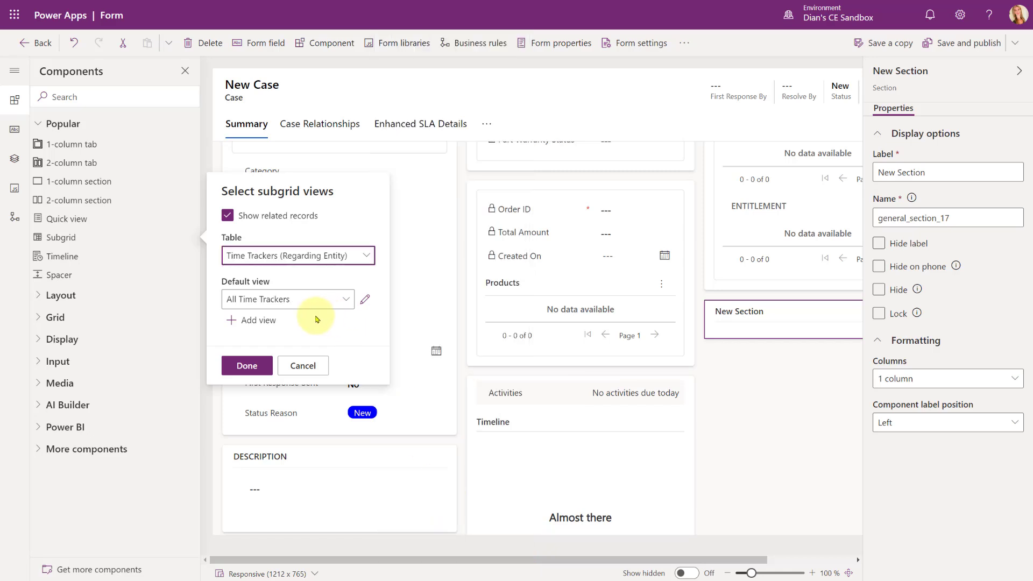
click(245, 364)
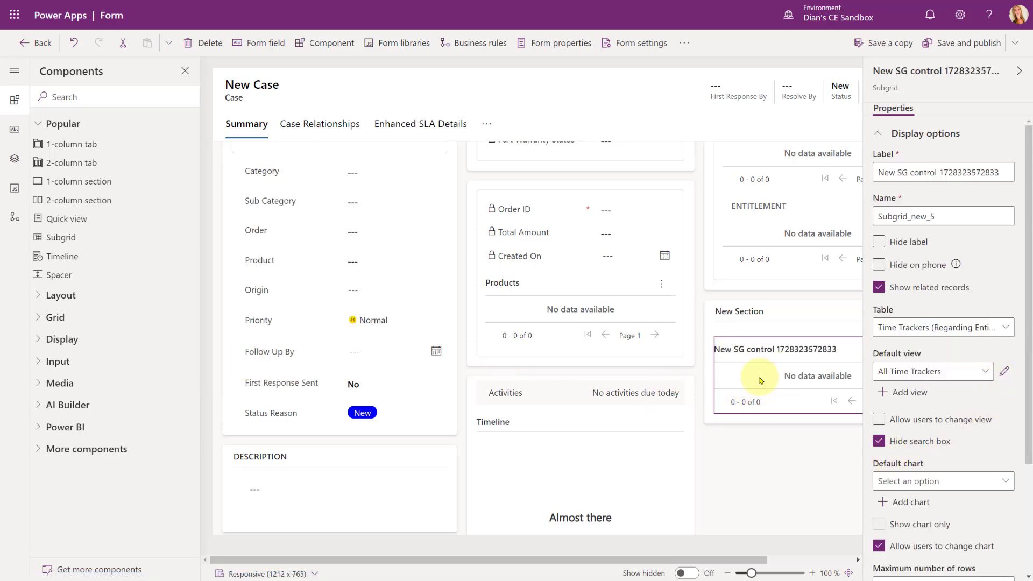
Step: Label the new section "Time tracking" and hide its label on the form
click(725, 310)
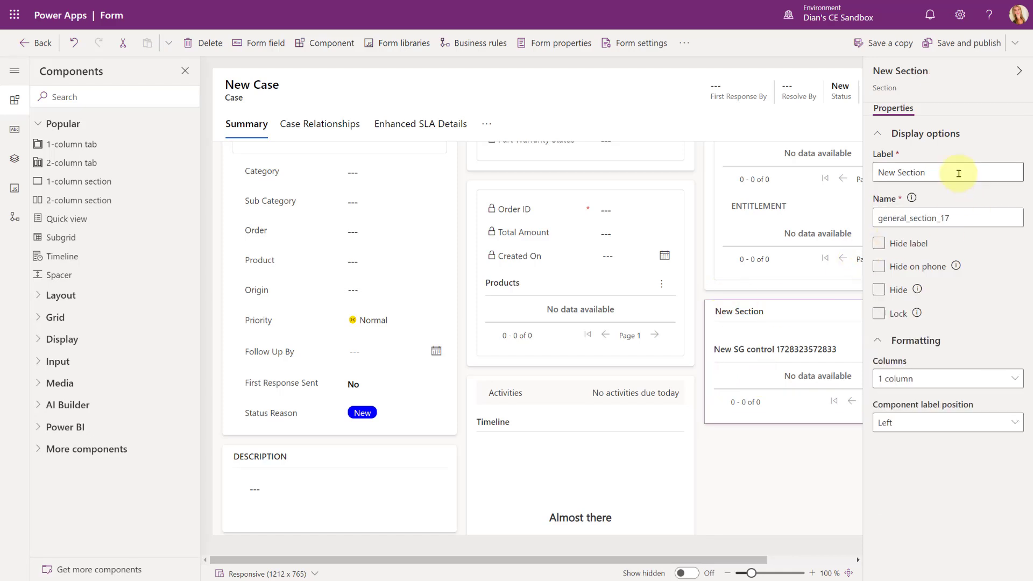
triple_click(890, 171)
text(Time )
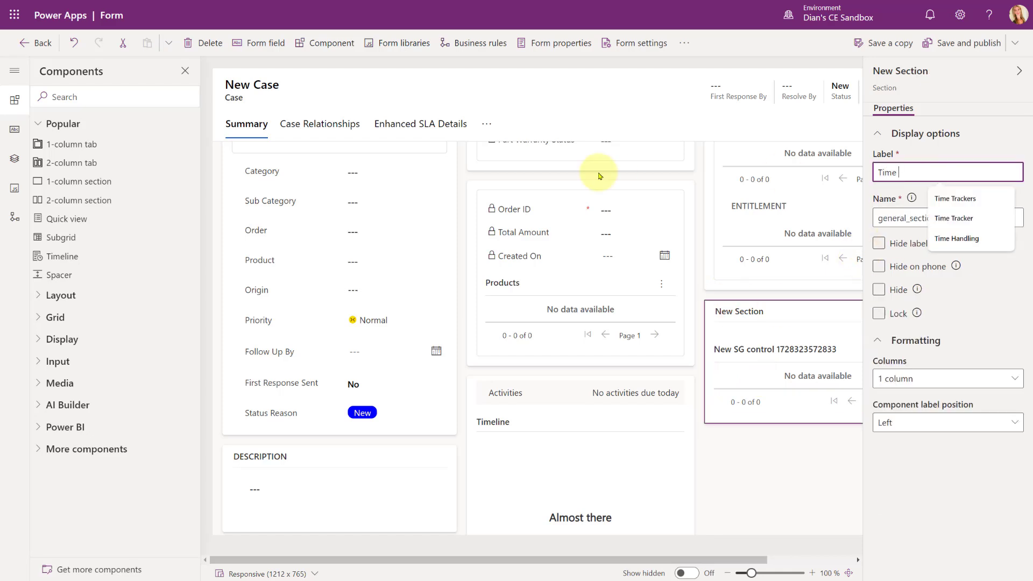
text(tracking)
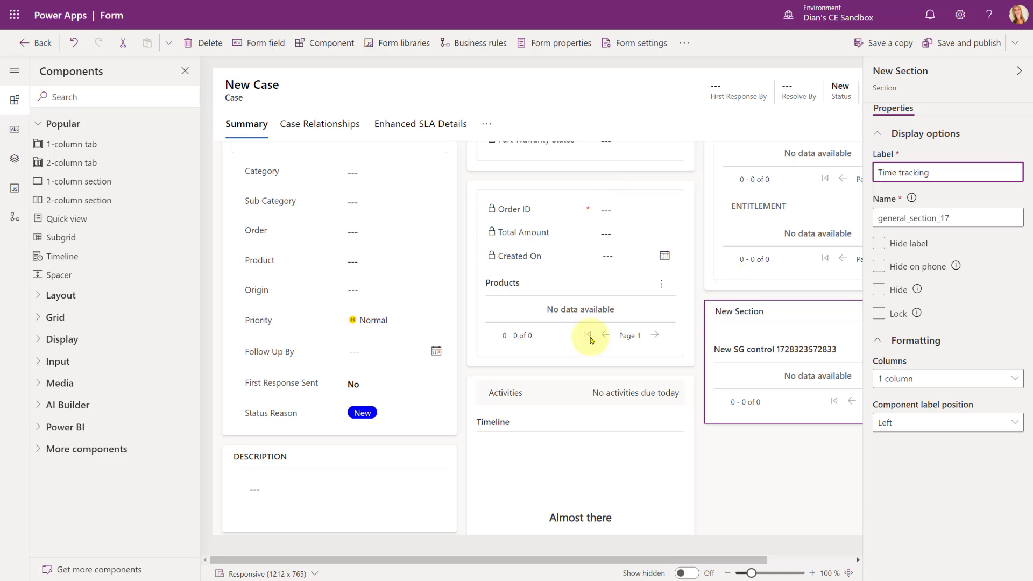
click(879, 244)
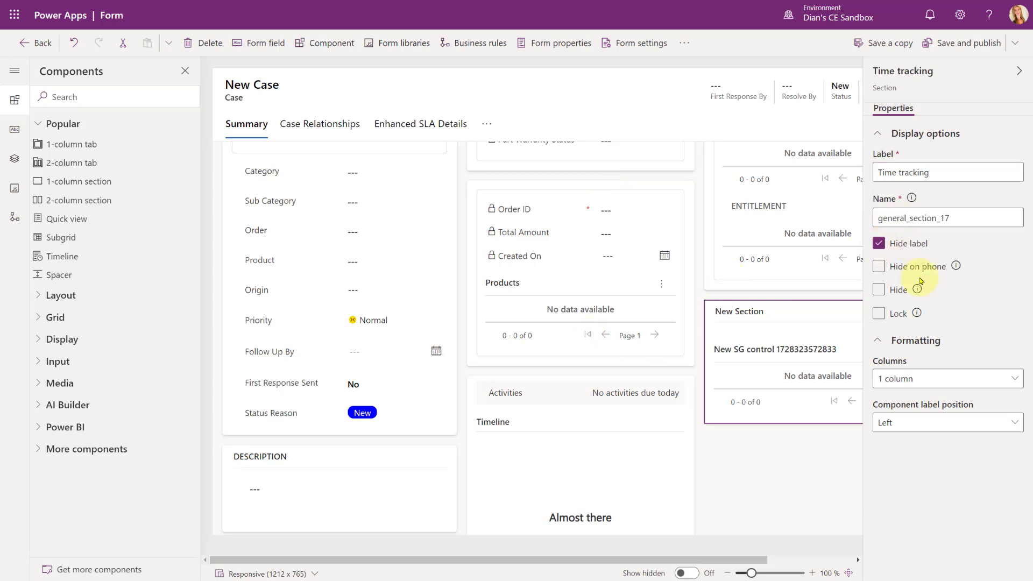
Step: Open the component choices for the new Time Trackers subgrid and add AssetsLibraryControl from the list of more components
click(775, 348)
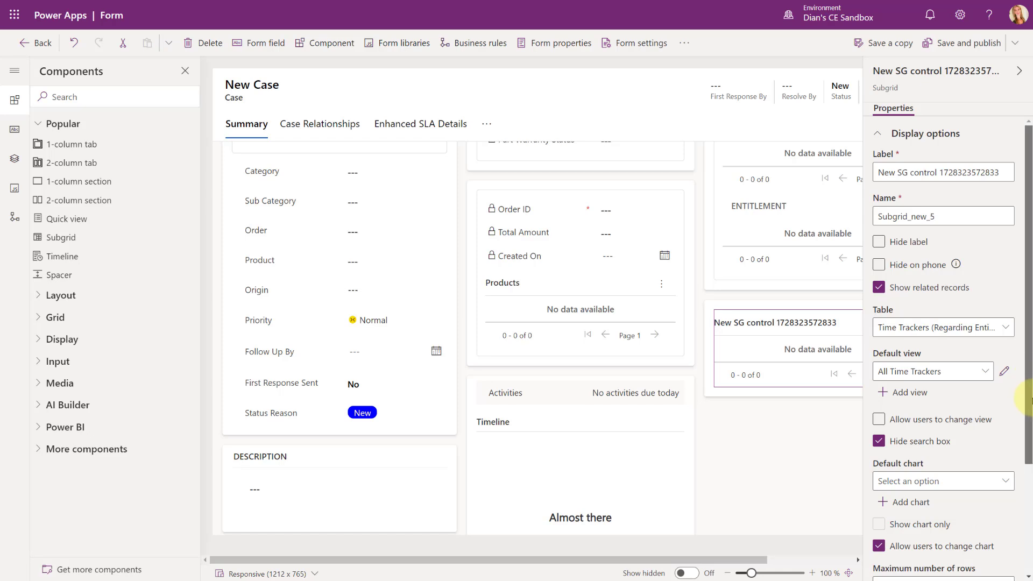
drag(1028, 401, 1026, 528)
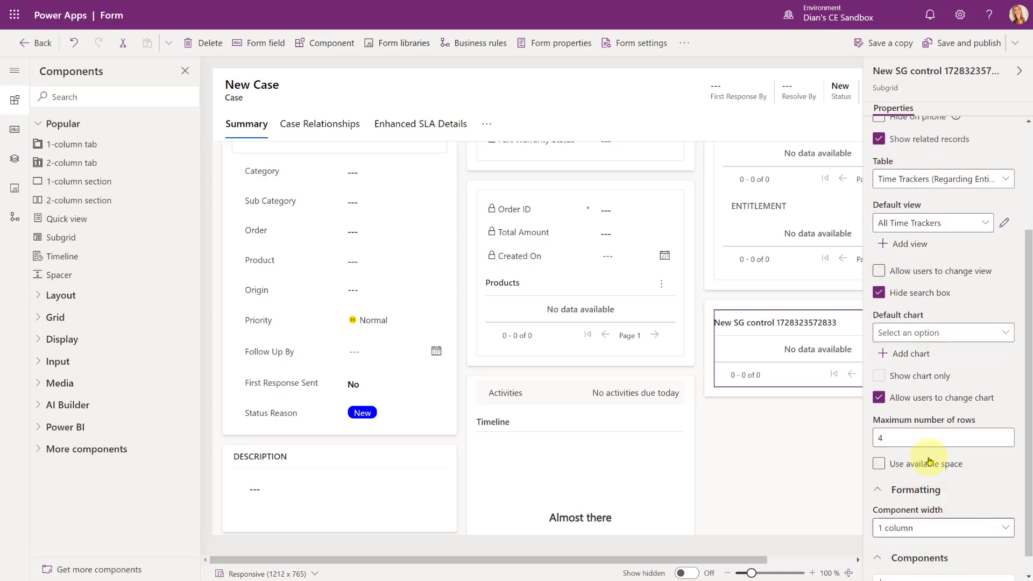
scroll(928, 461, down, 1)
click(908, 562)
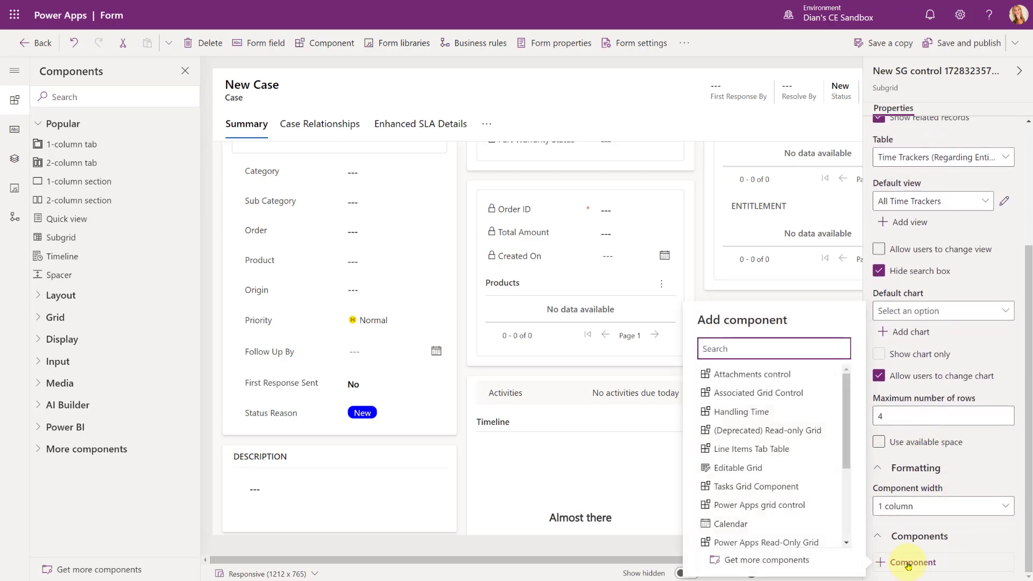
mouse_move(729, 417)
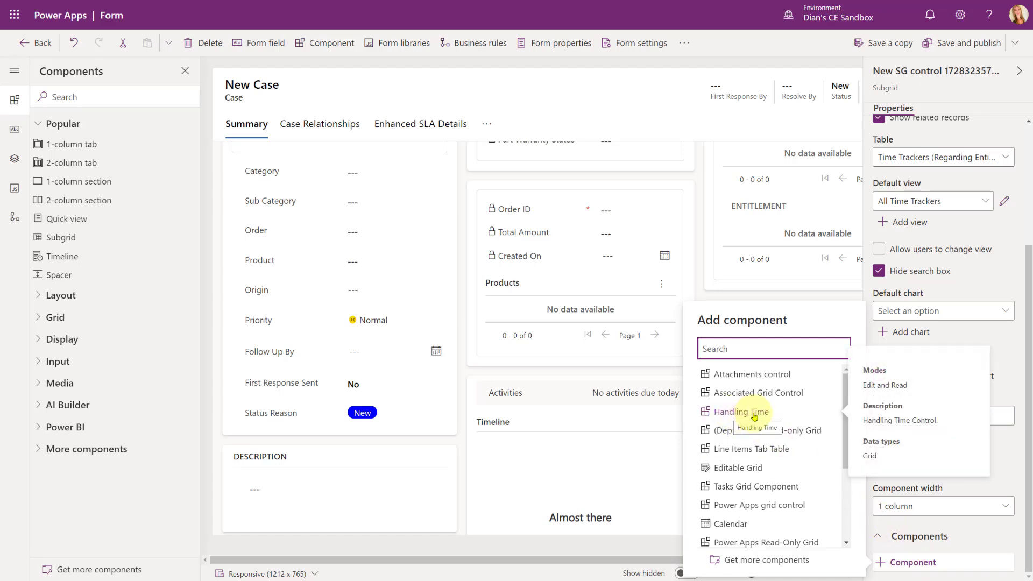
click(748, 560)
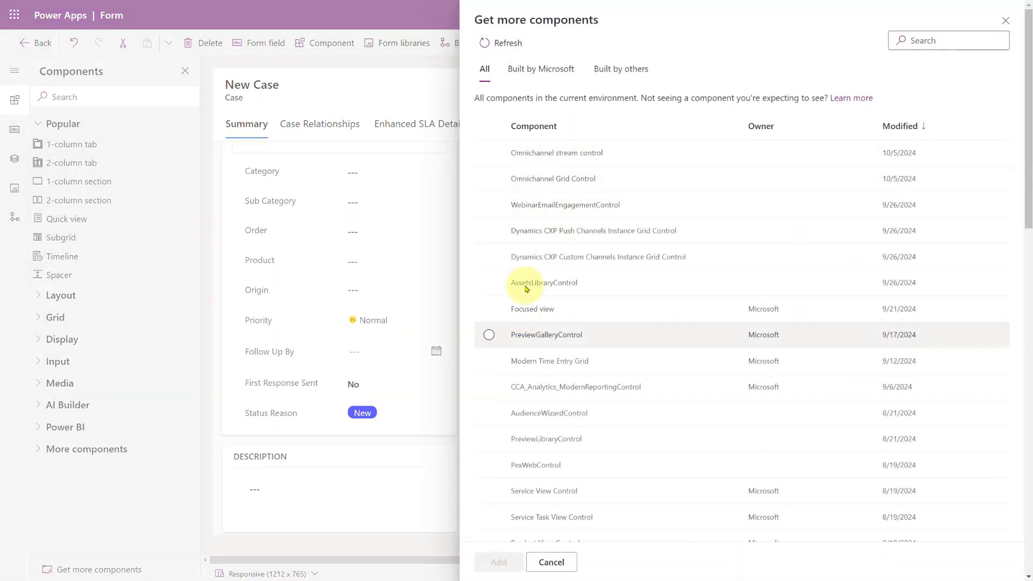
click(504, 282)
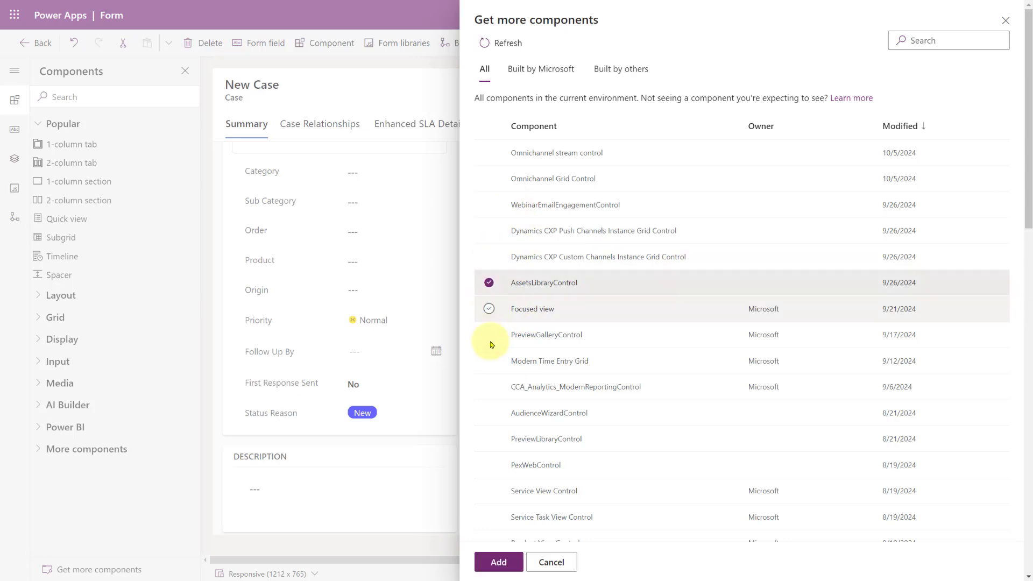
click(509, 562)
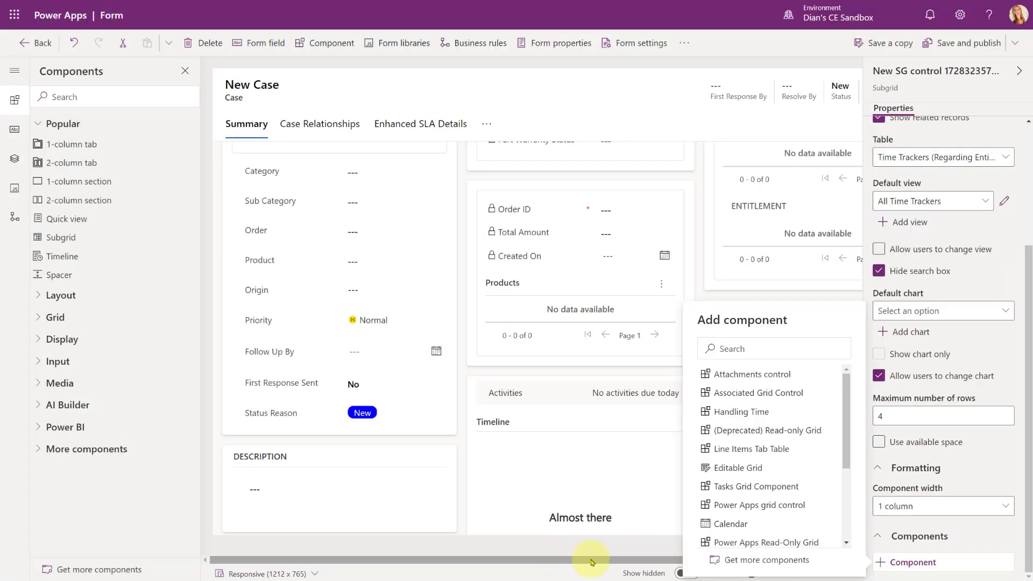
Step: Add the Handling Time component to the Time Trackers subgrid with its default options for web, mobile and tablet
click(756, 414)
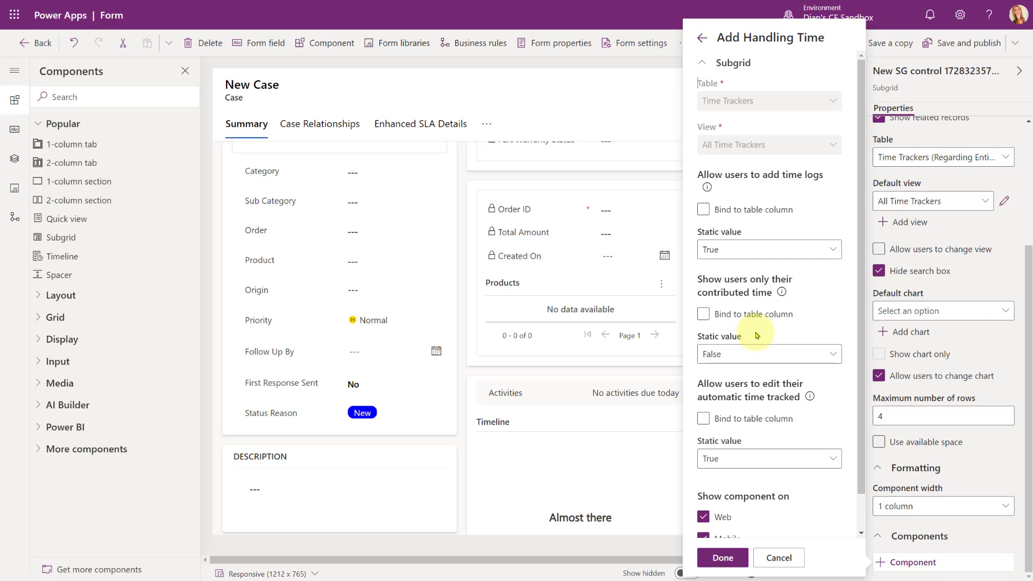
click(783, 316)
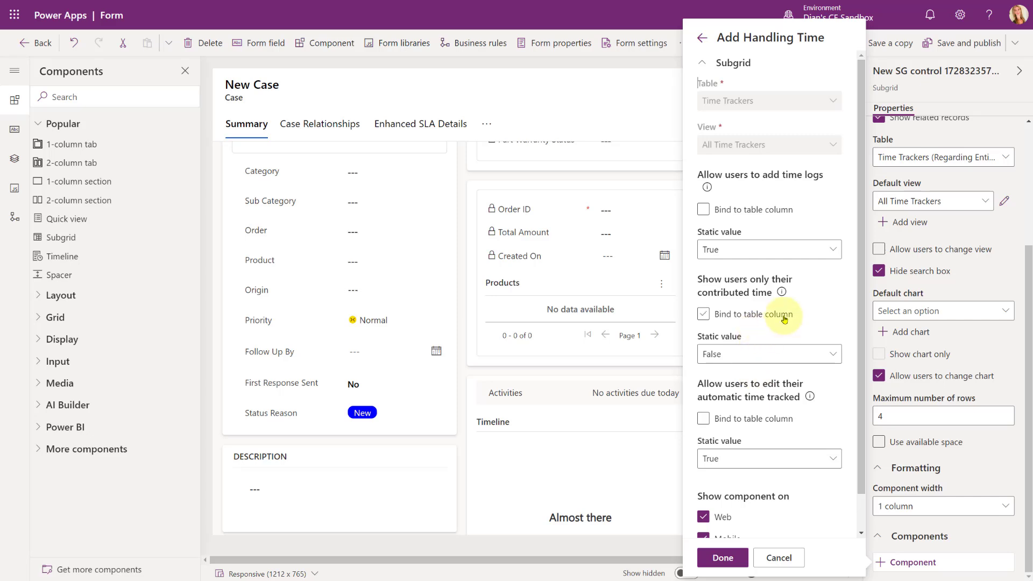
scroll(784, 318, down, 2)
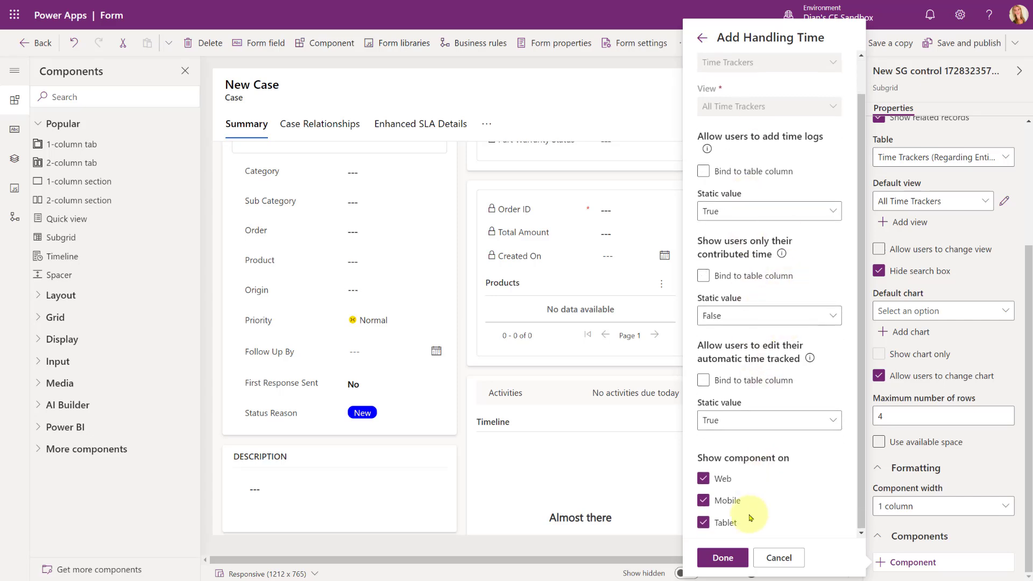
click(721, 558)
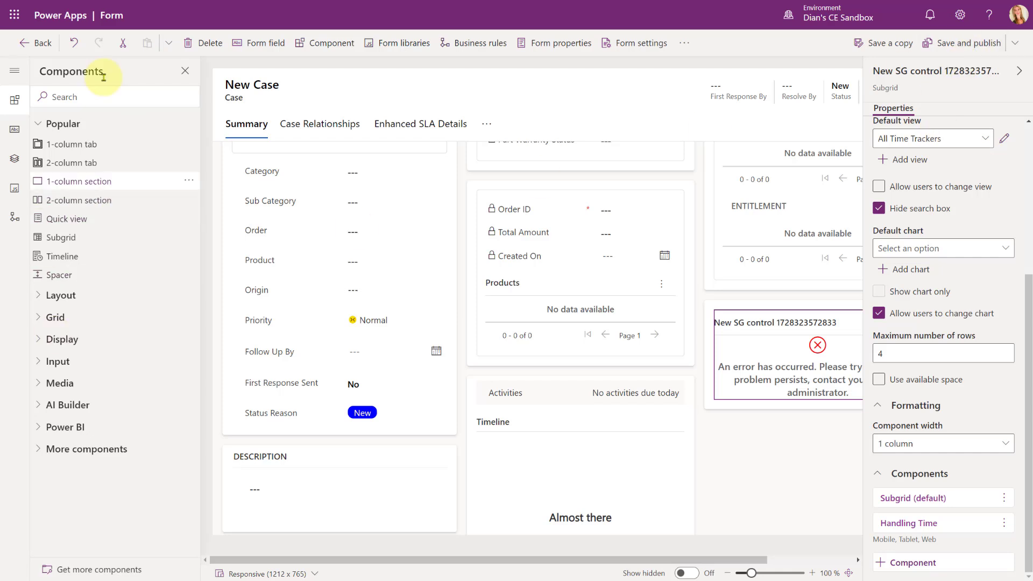
Step: Leave the case form designer for the Case table's form list, discarding the unsaved changes
click(36, 42)
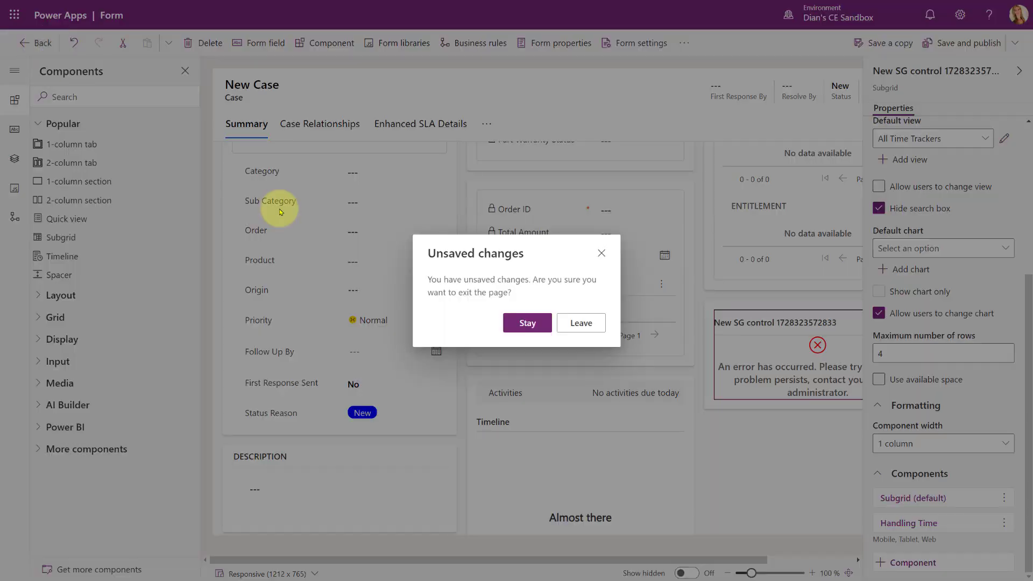
click(582, 323)
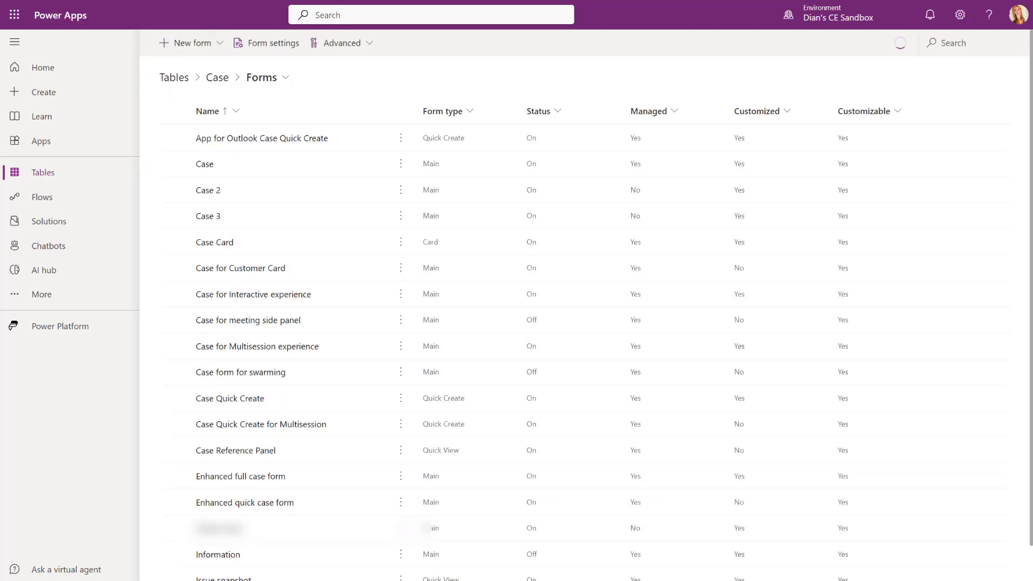